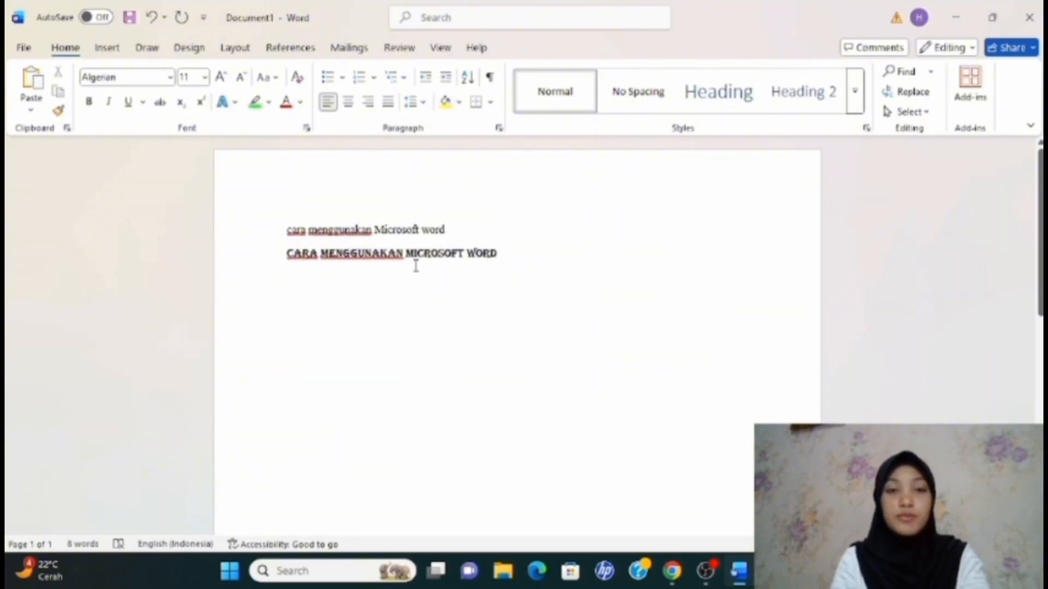
- Set the font size of the first line, "cara menggunakan Microsoft word", to 17
left_click(366, 232)
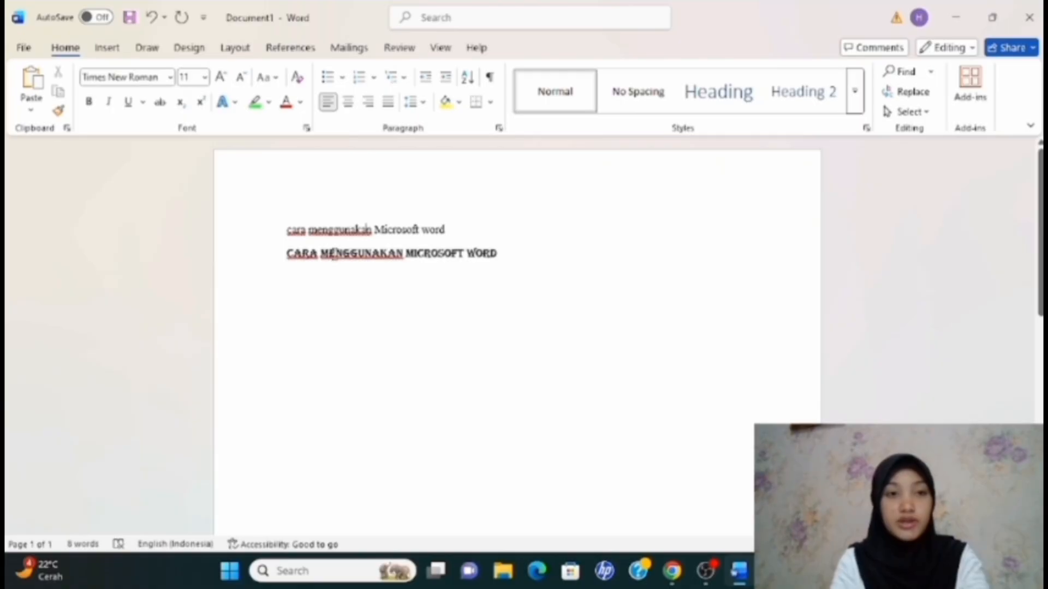
left_click(335, 254)
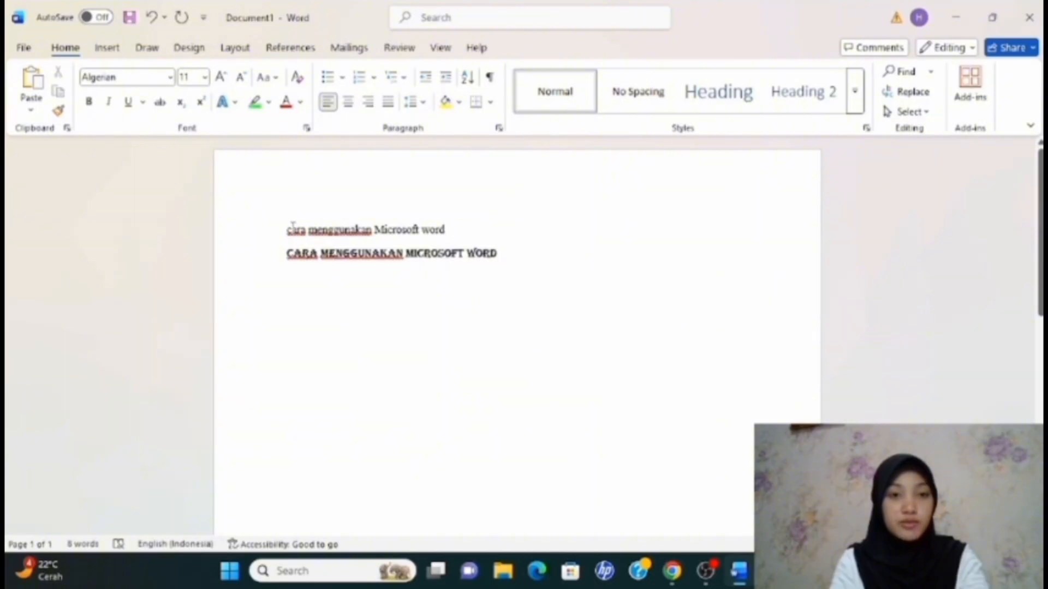
left_click_drag(285, 228, 438, 221)
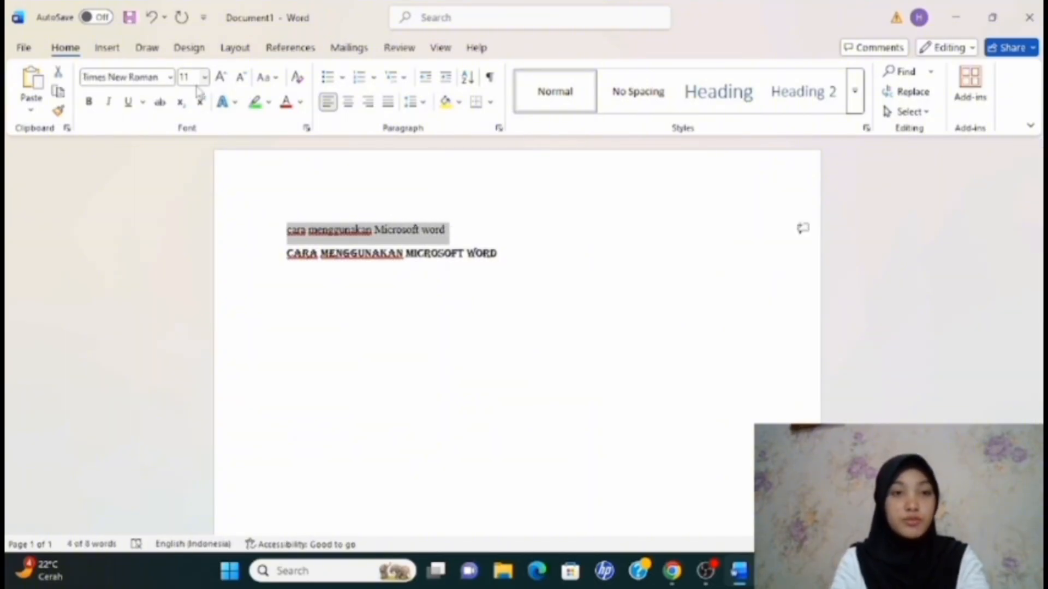
left_click(205, 77)
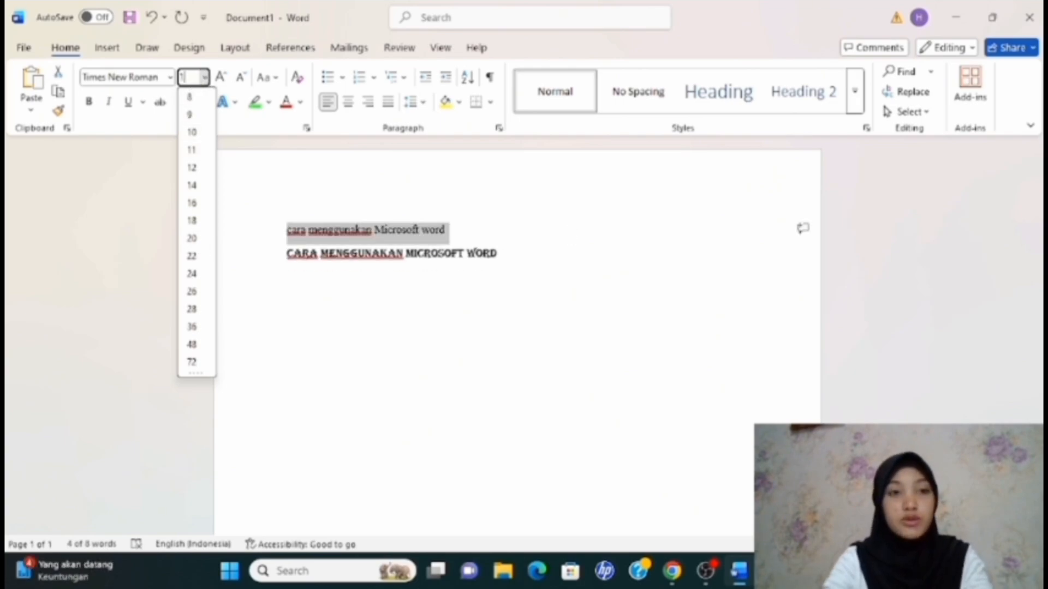
type("17")
key("Return")
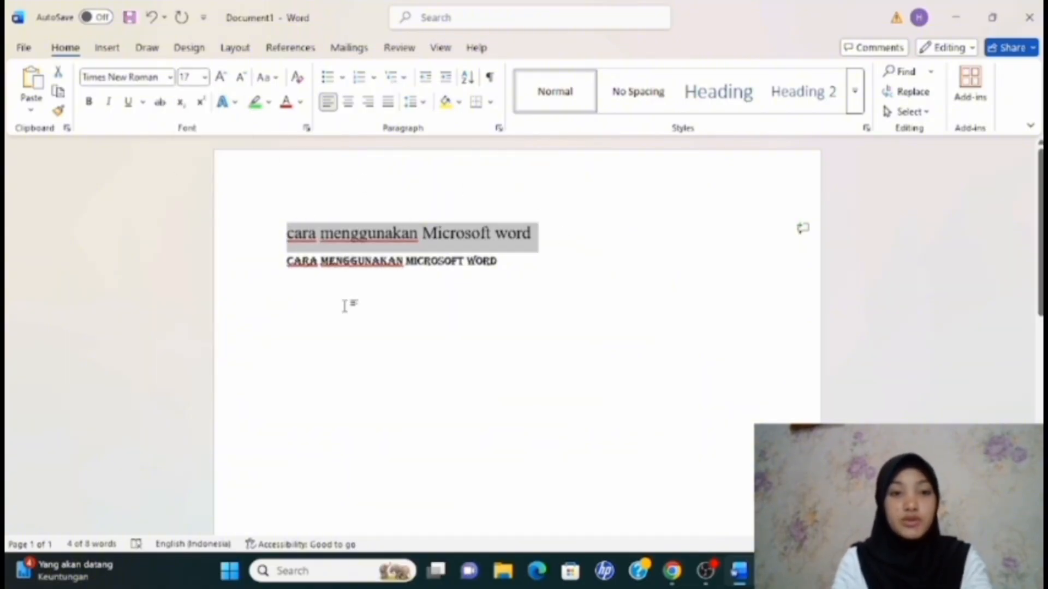
- Increase the font size of the words "CARA MENGGUNAKAN" in the second line to 14
left_click_drag(406, 262, 285, 263)
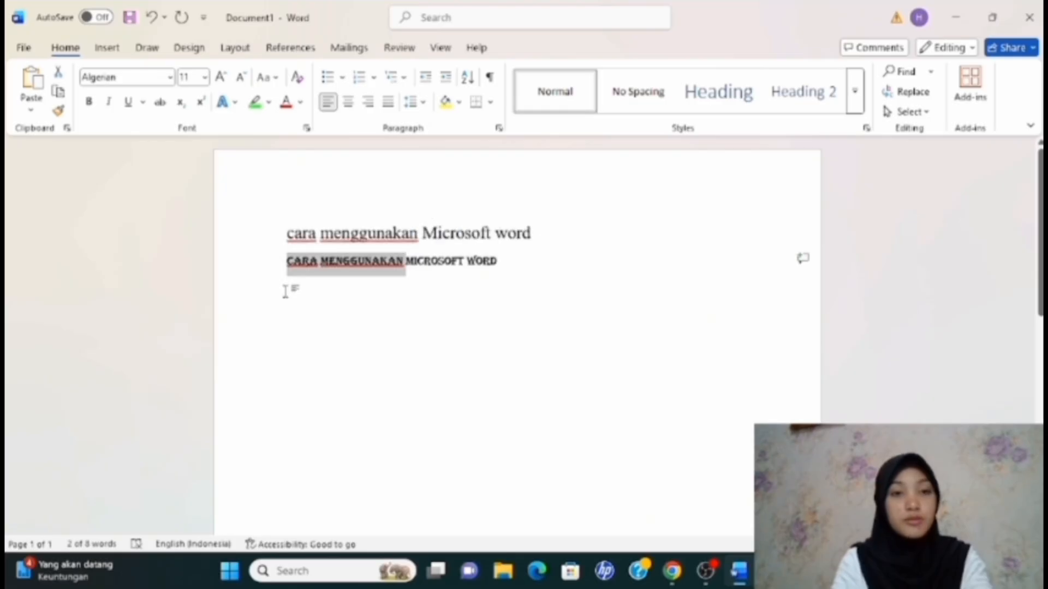
left_click(289, 262)
left_click_drag(288, 261, 406, 262)
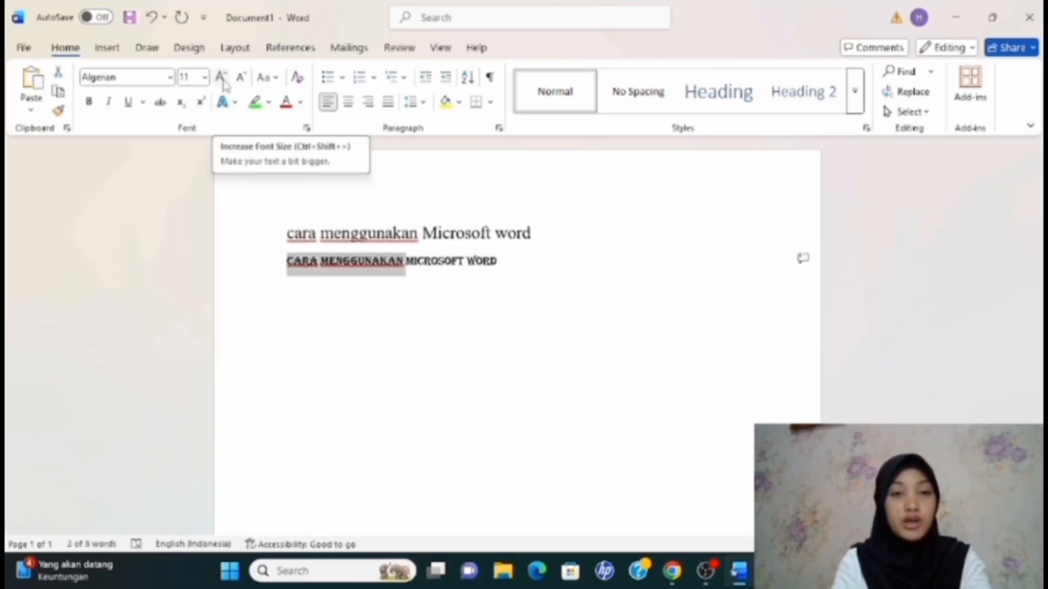
left_click(221, 79)
left_click(222, 80)
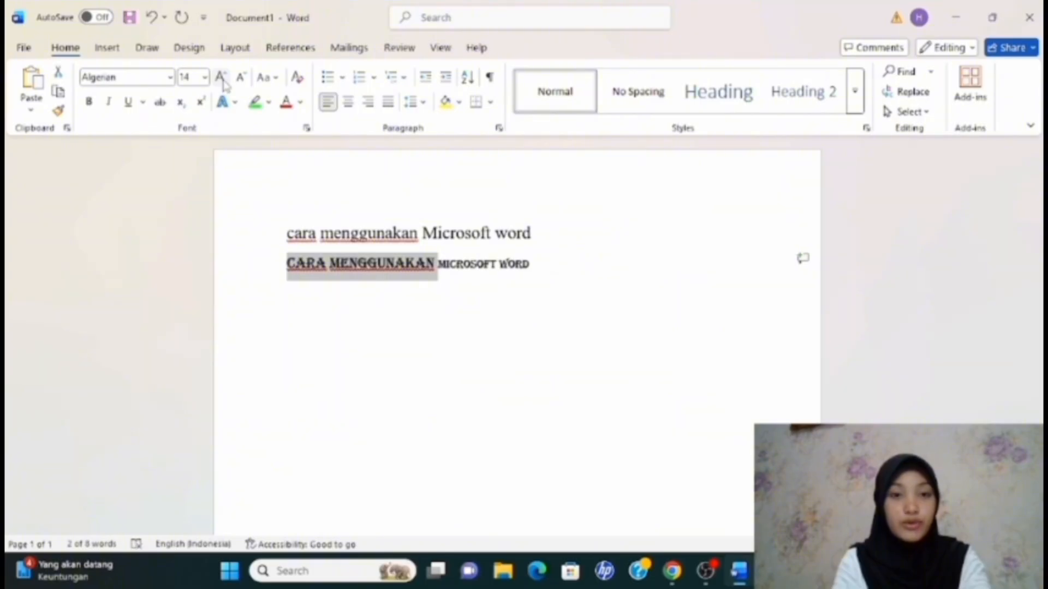
- Decrease the font size of the words "MICROSOFT WORD" in the second line to 9
left_click(455, 271)
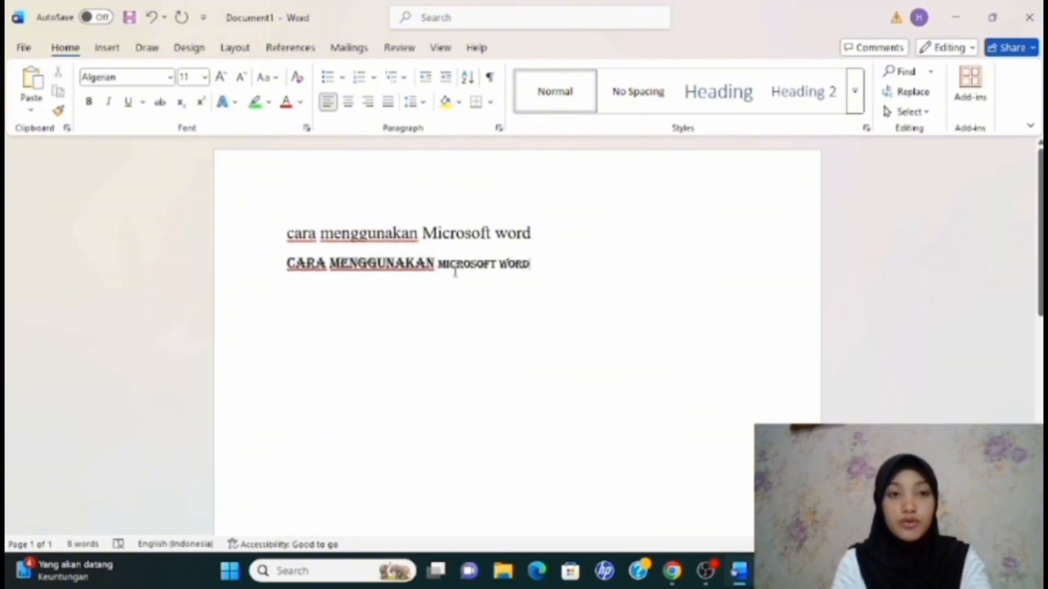
left_click_drag(440, 266, 530, 266)
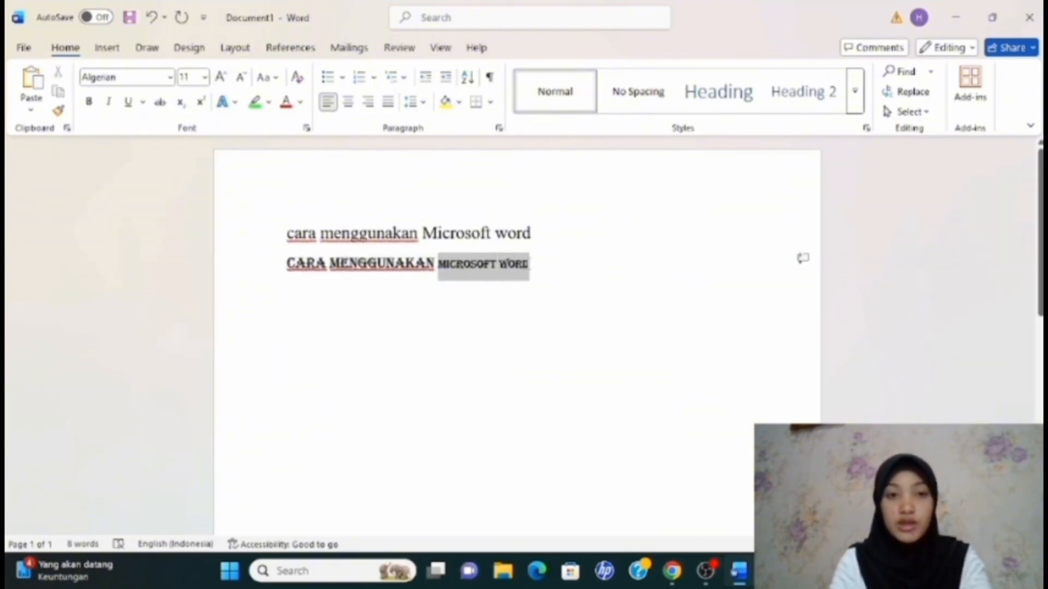
left_click(243, 80)
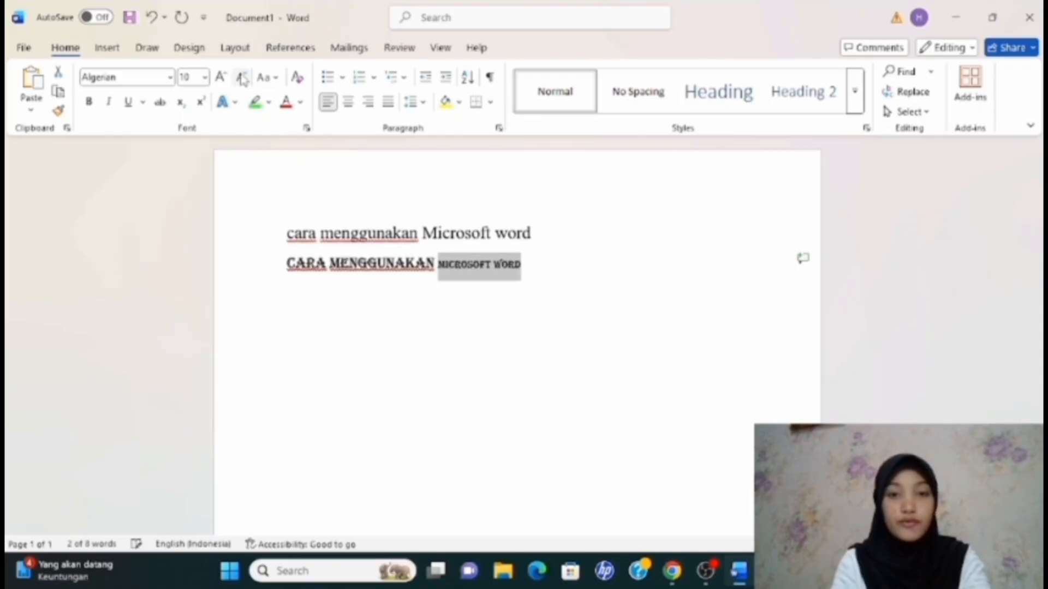
left_click(243, 80)
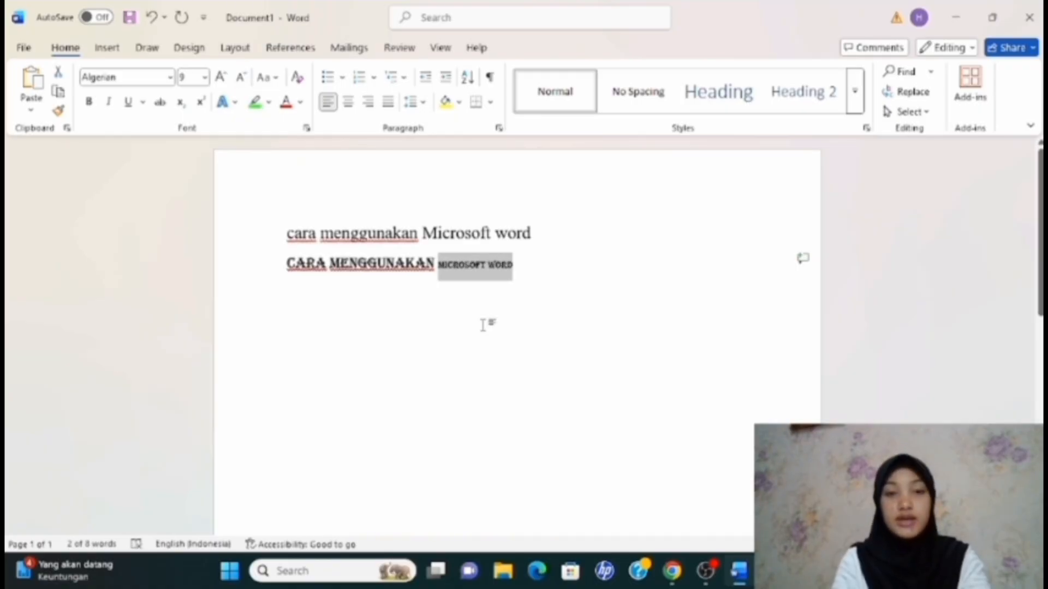
left_click(541, 267)
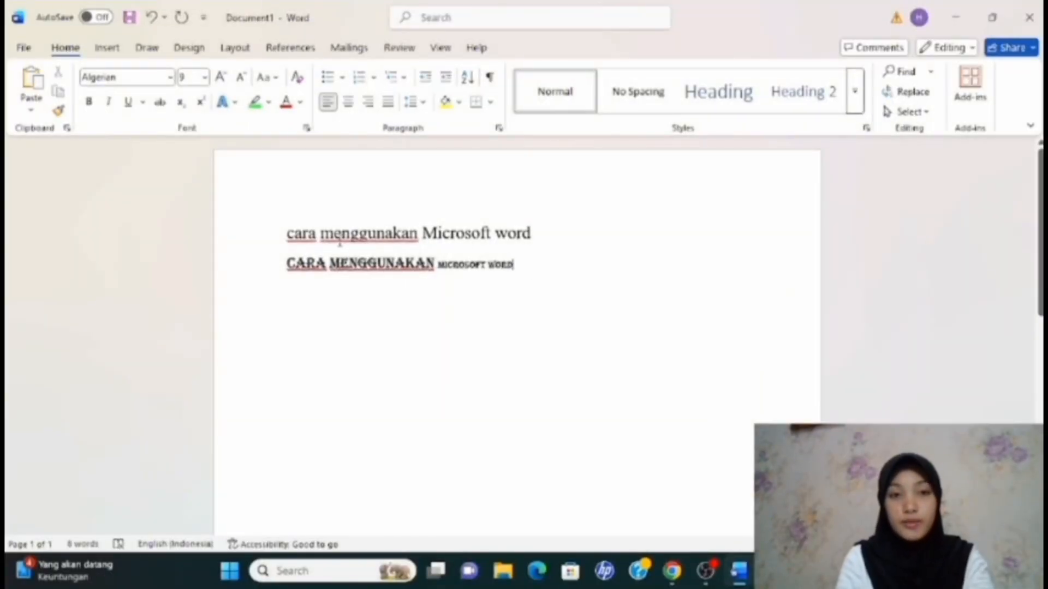
- Change the font color of "CARA MENGGUNAKAN" in the second line to the standard red
left_click_drag(286, 264, 437, 267)
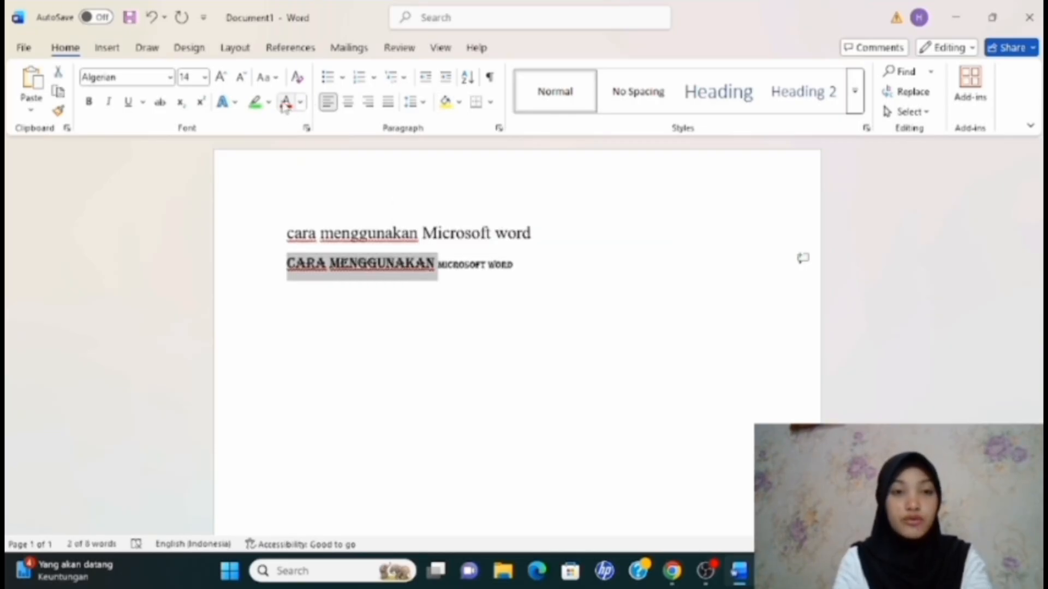
left_click(301, 104)
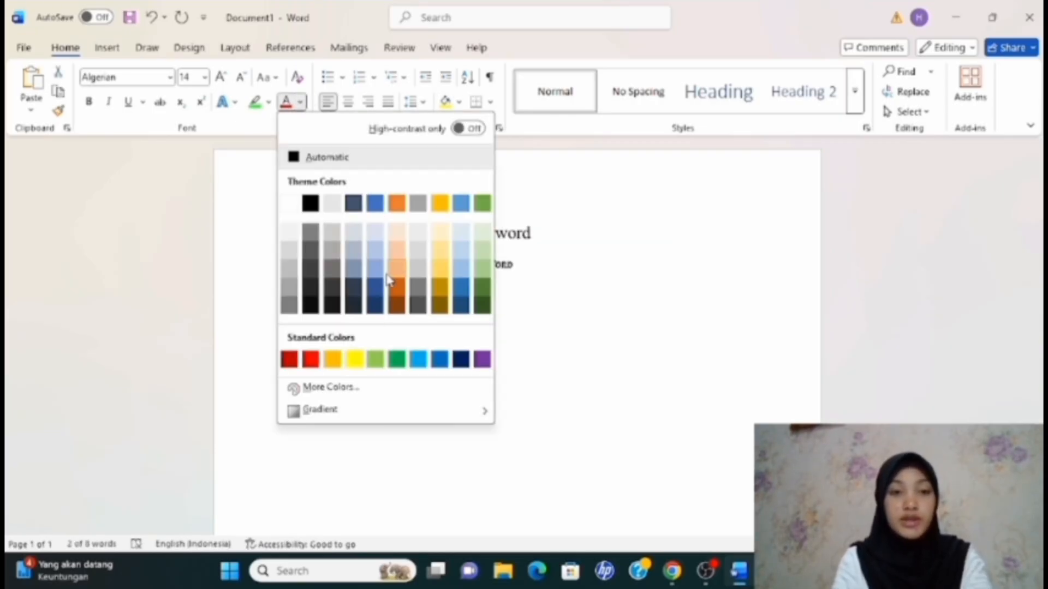
left_click(313, 360)
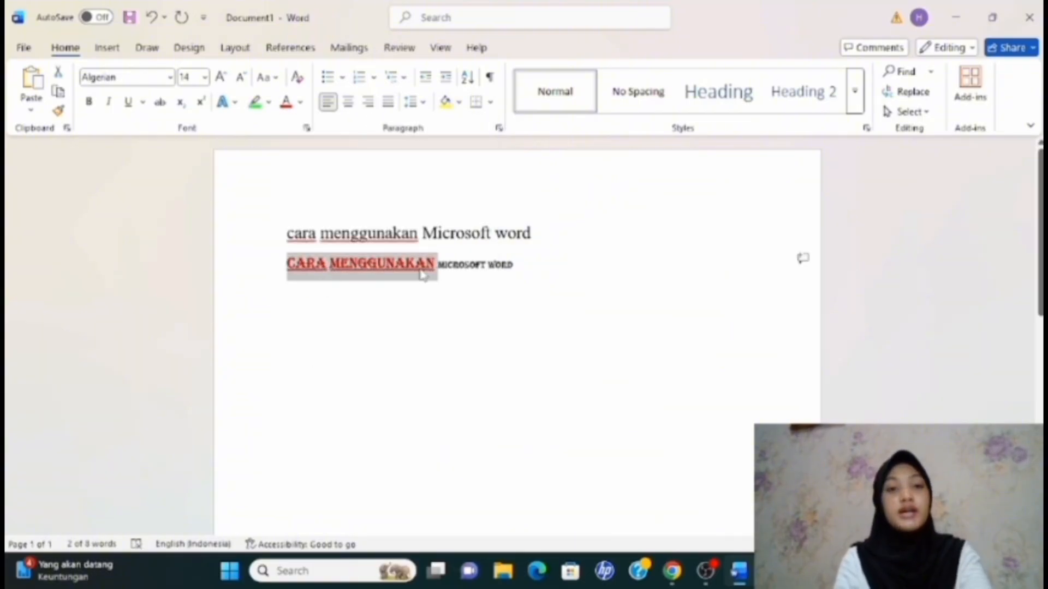
left_click(406, 315)
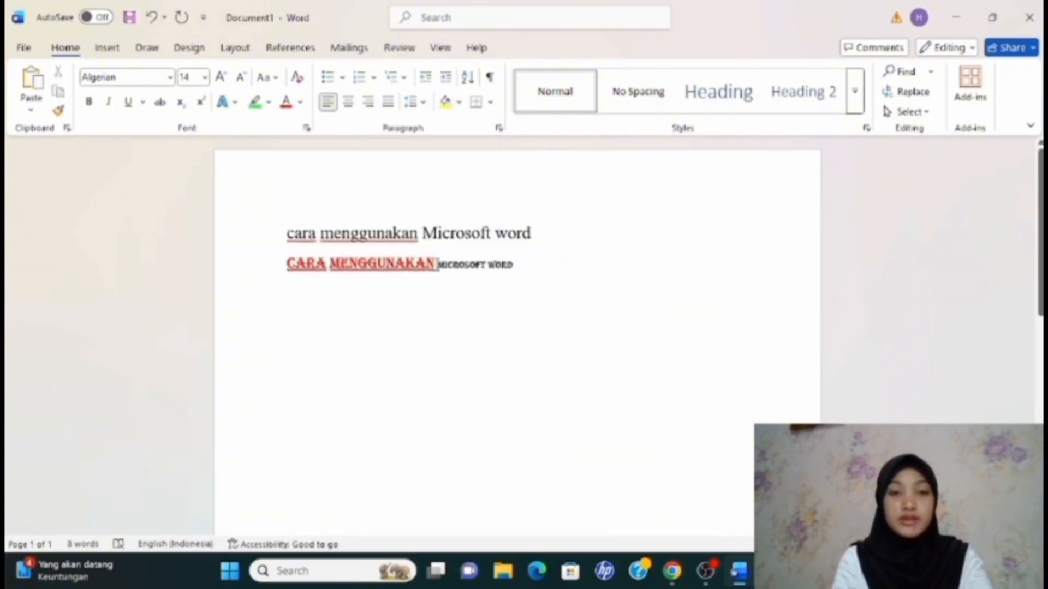
- Highlight the words "MICROSOFT WORD" in the second line in turquoise
left_click_drag(435, 264, 488, 266)
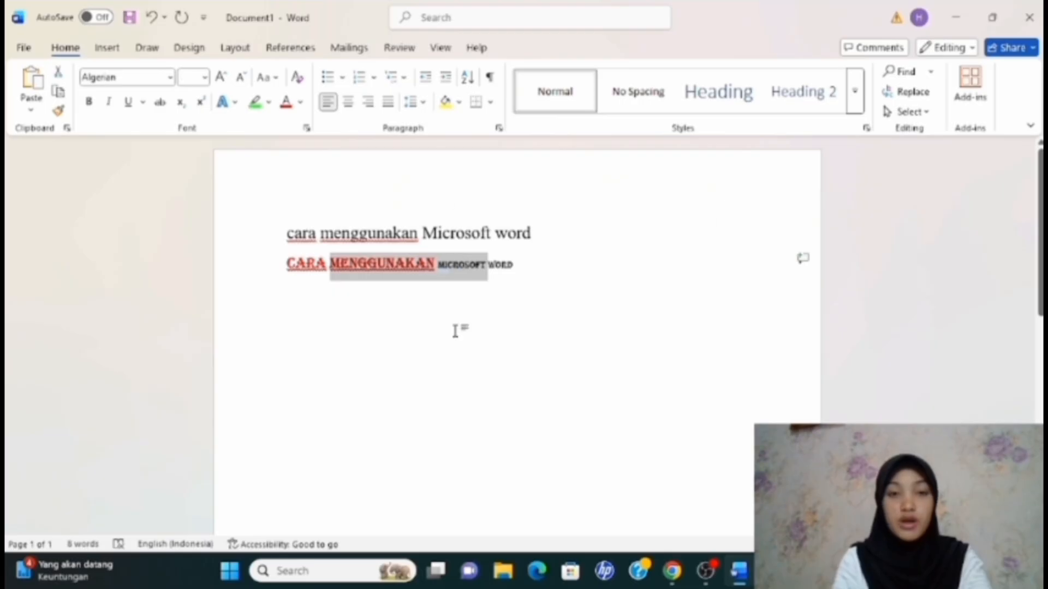
left_click(440, 264)
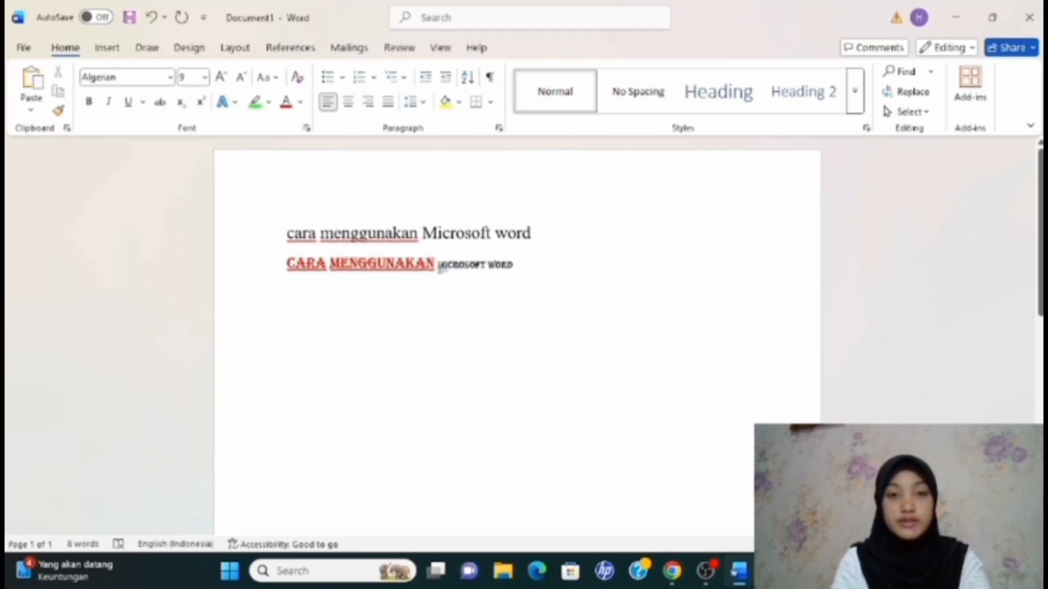
left_click_drag(441, 266, 515, 266)
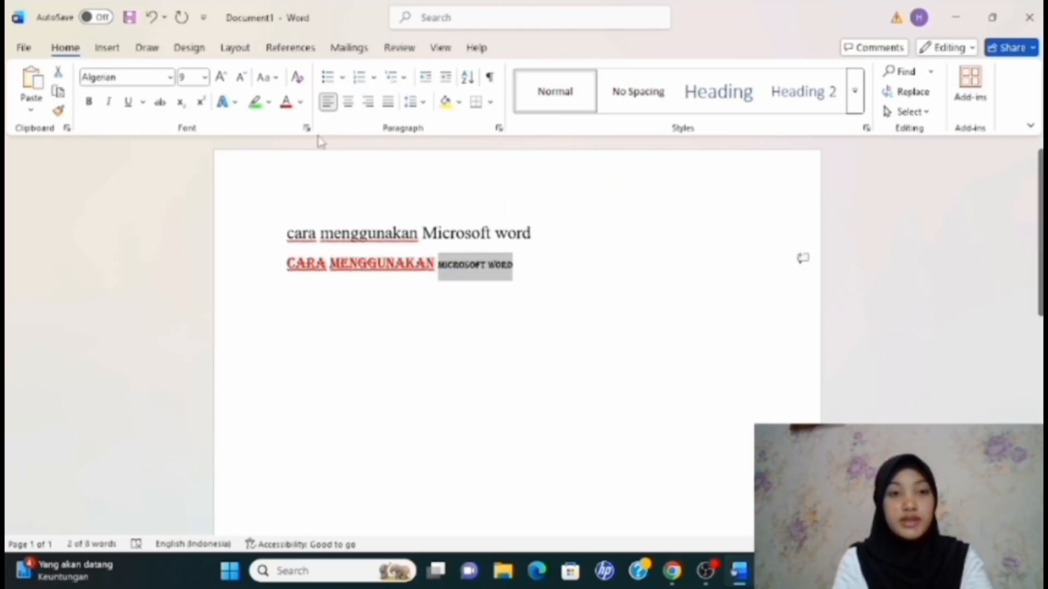
left_click(270, 107)
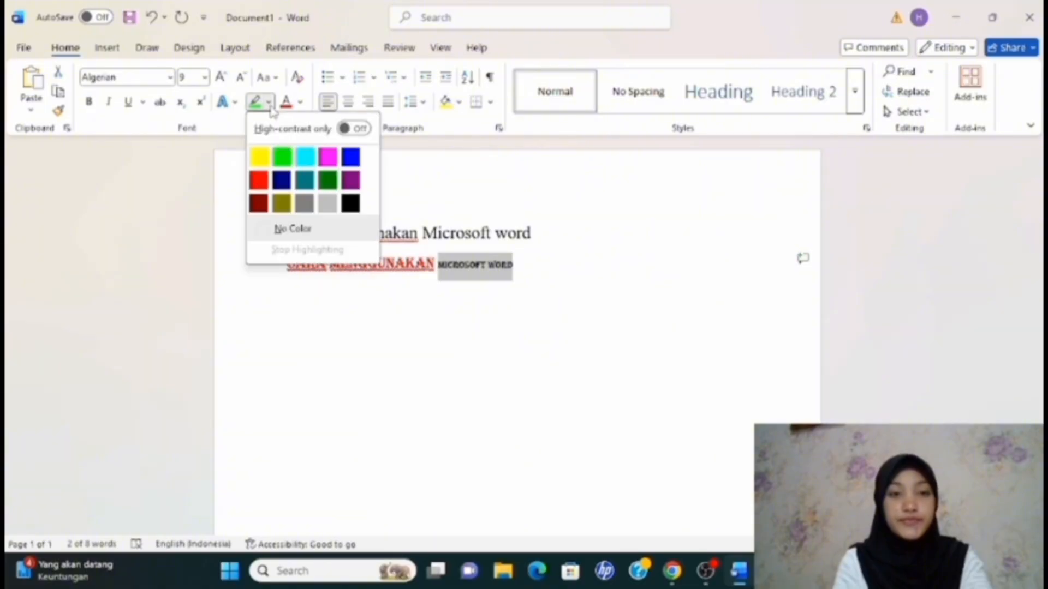
left_click(306, 158)
left_click(482, 312)
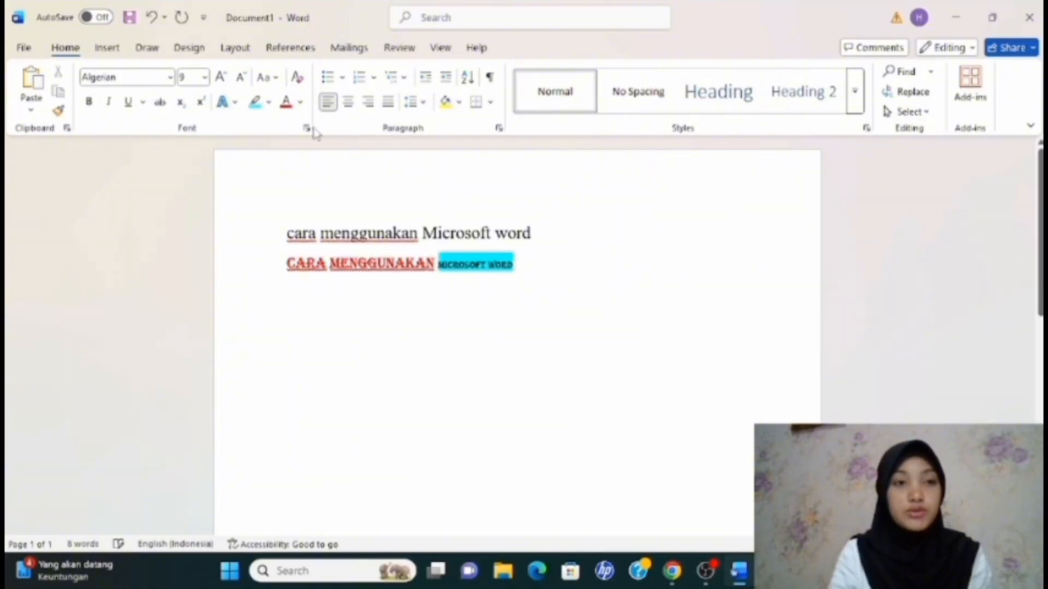
- Insert a table with three columns and three rows below the text, and enter NAMA and KELAS in its first two header cells
left_click(108, 48)
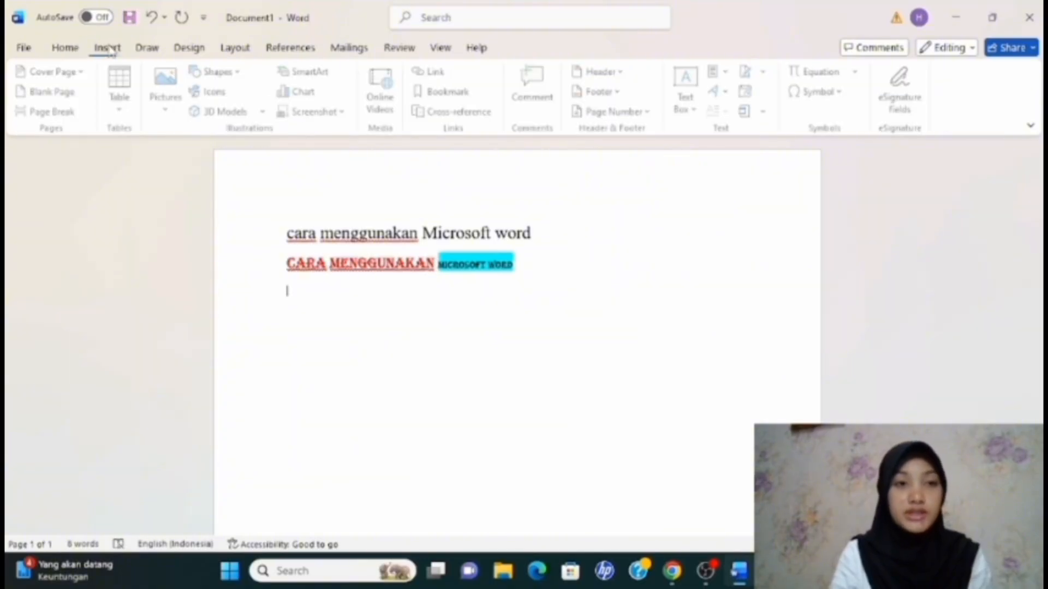
left_click(124, 112)
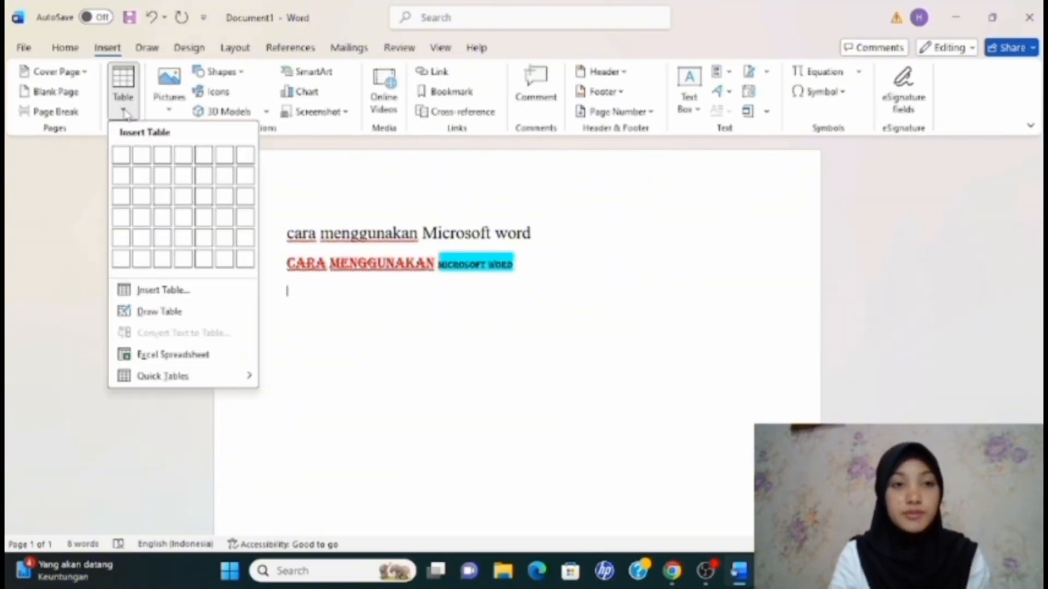
left_click(157, 201)
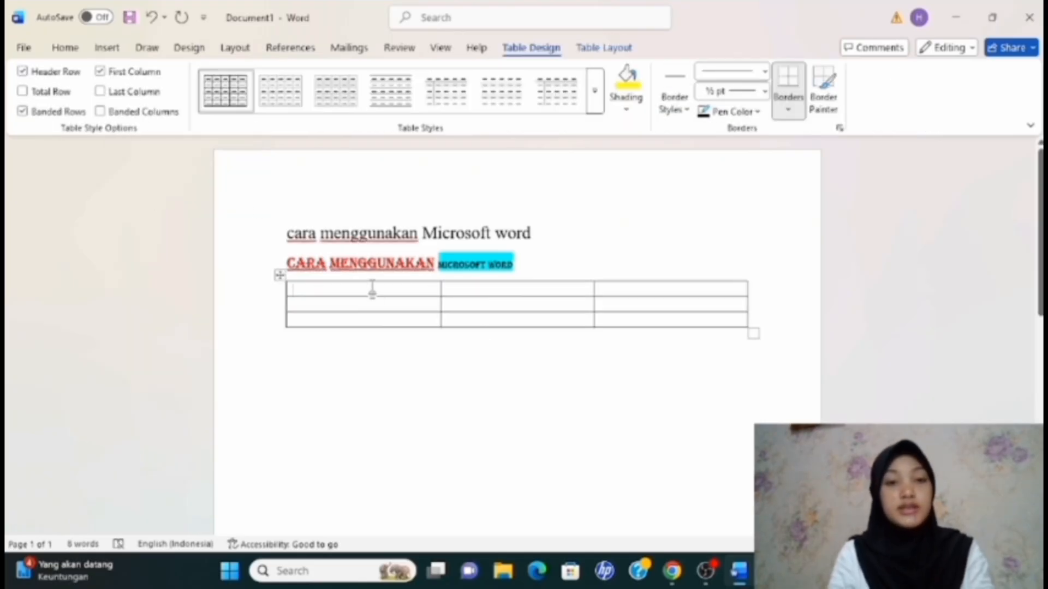
type("NAMA")
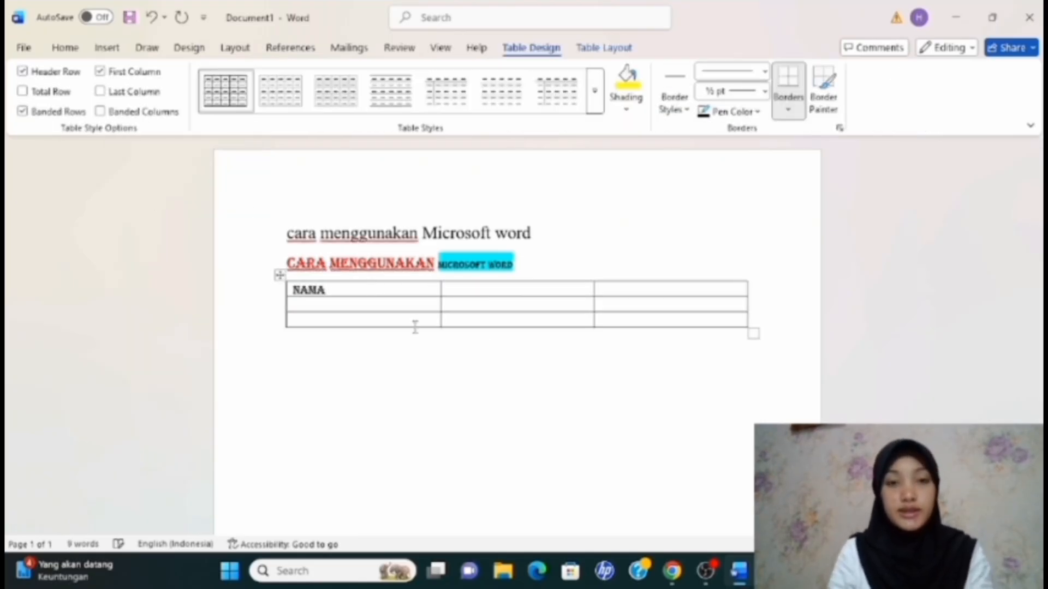
left_click(479, 293)
type("KELAS")
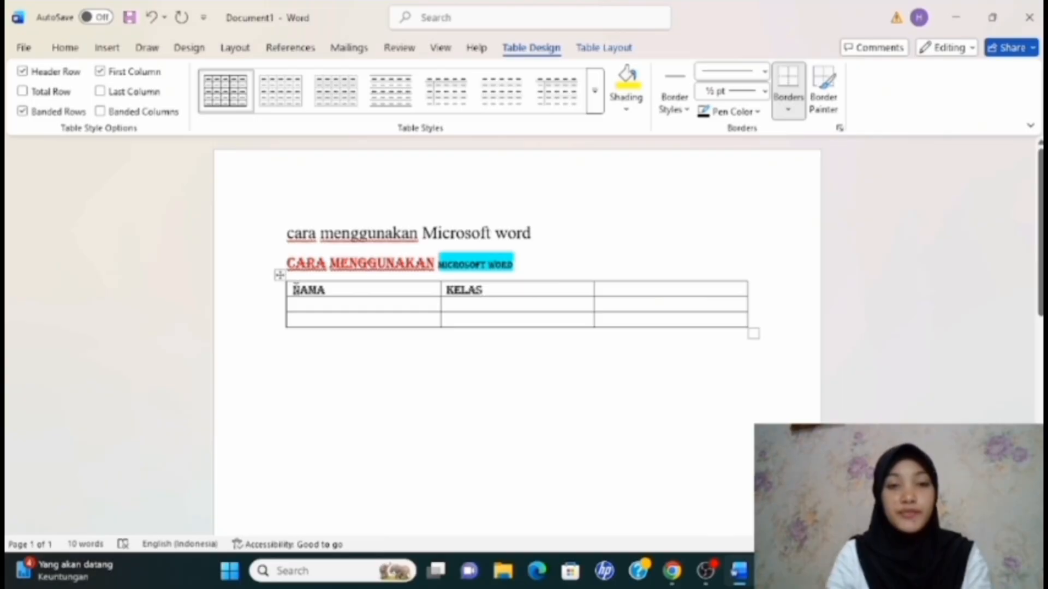
- Try center-right alignment on the table's header row, and settle on text centered both horizontally and vertically
left_click_drag(293, 288, 632, 299)
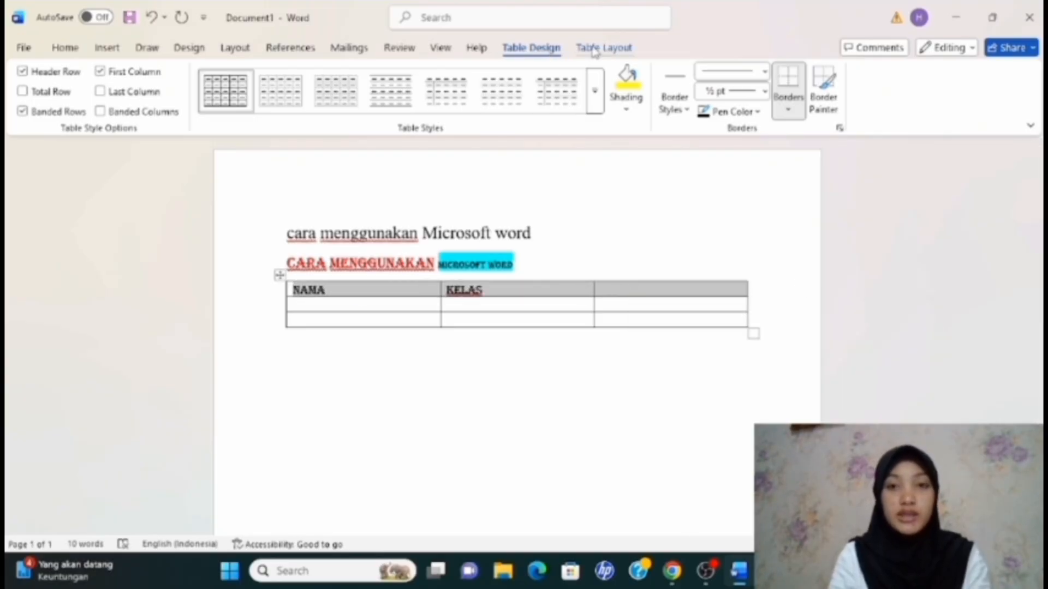
left_click(612, 51)
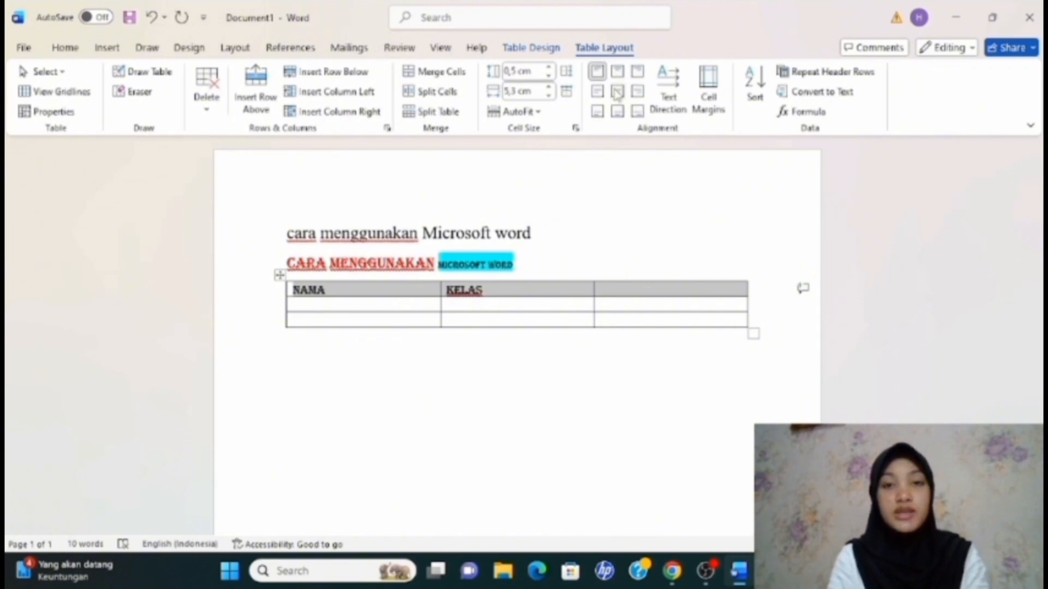
left_click(635, 93)
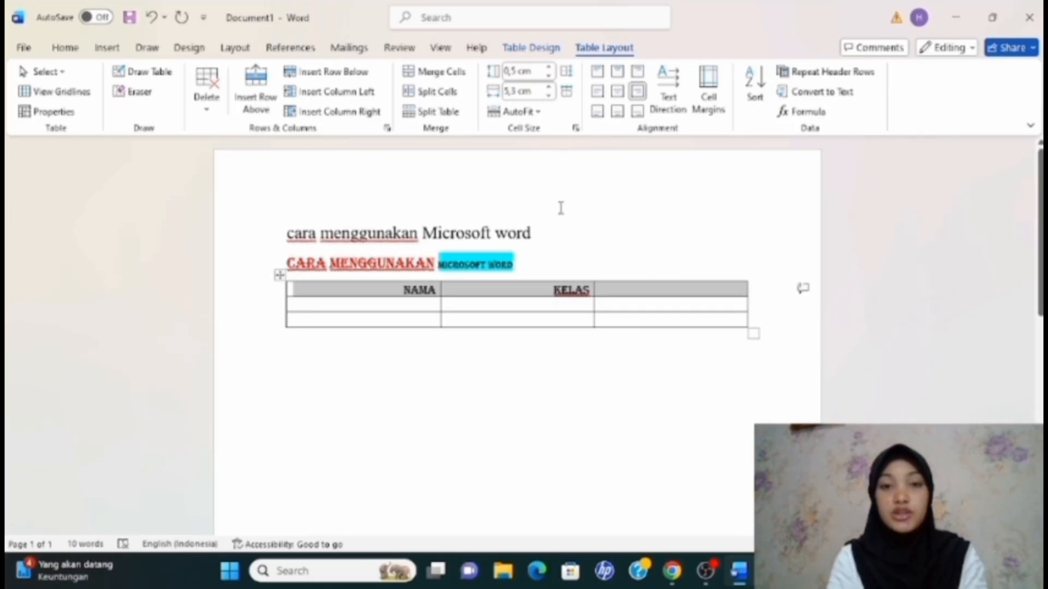
left_click(618, 93)
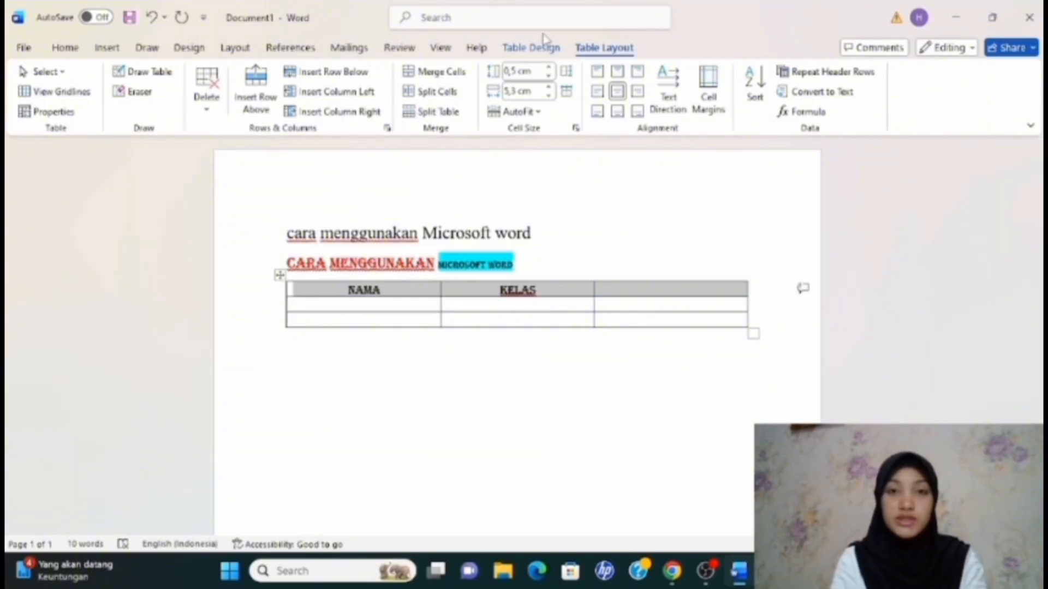
- Shade the table's header row with the standard yellow
left_click(525, 52)
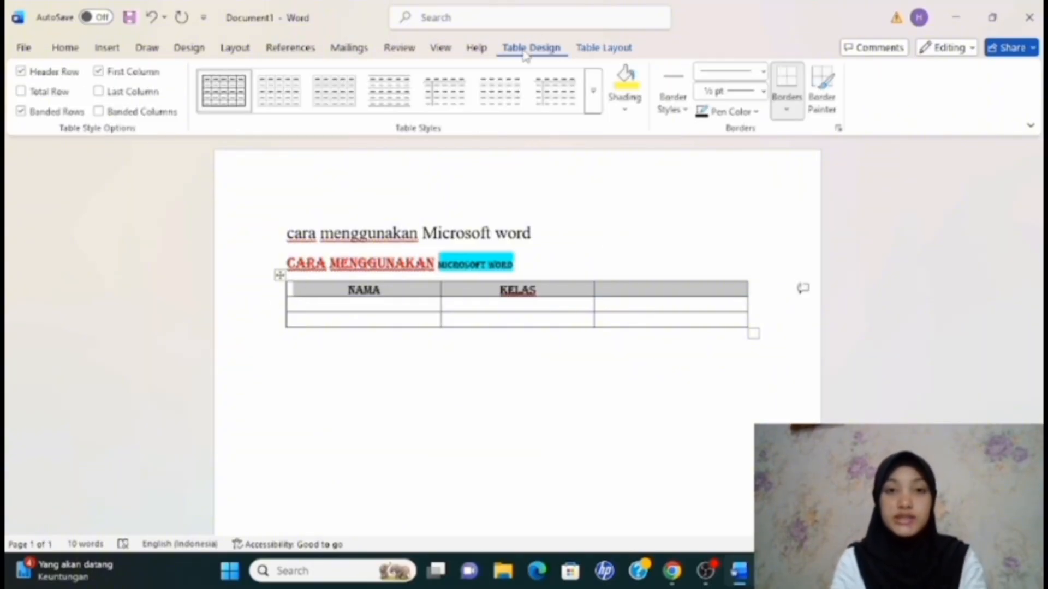
left_click(627, 112)
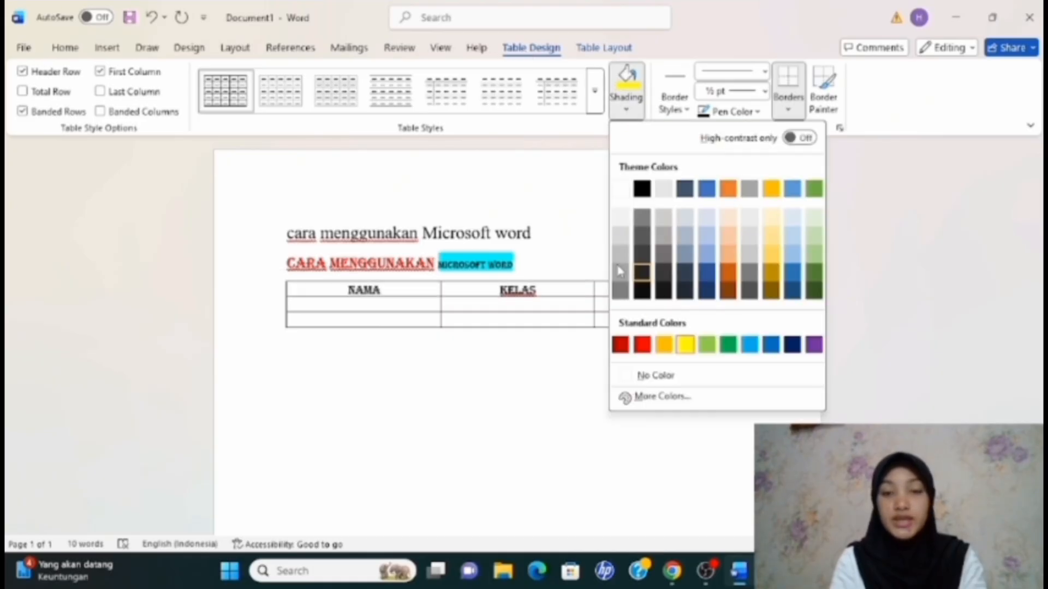
left_click(685, 345)
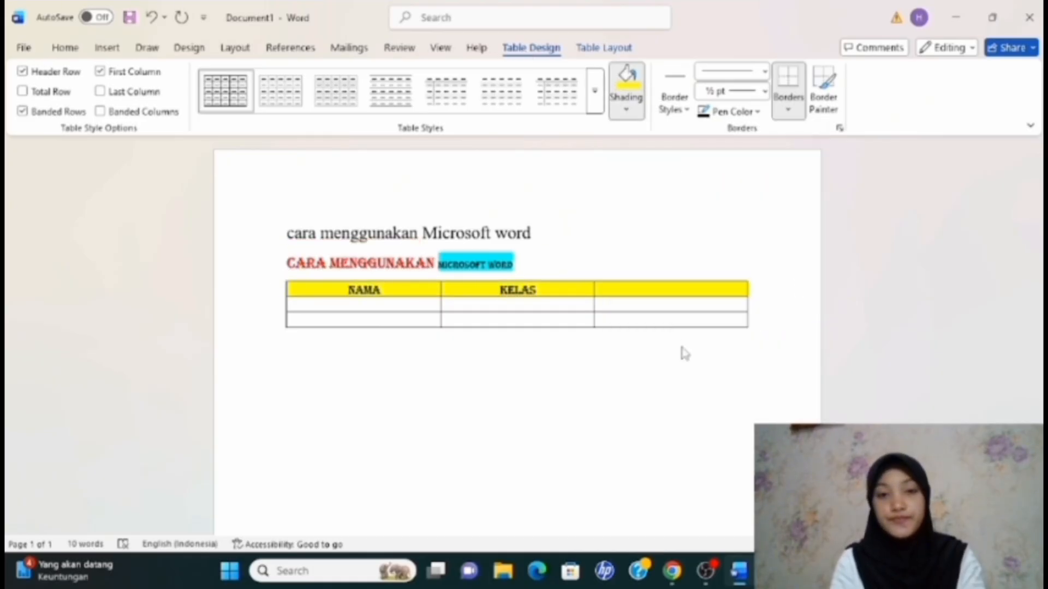
left_click(510, 348)
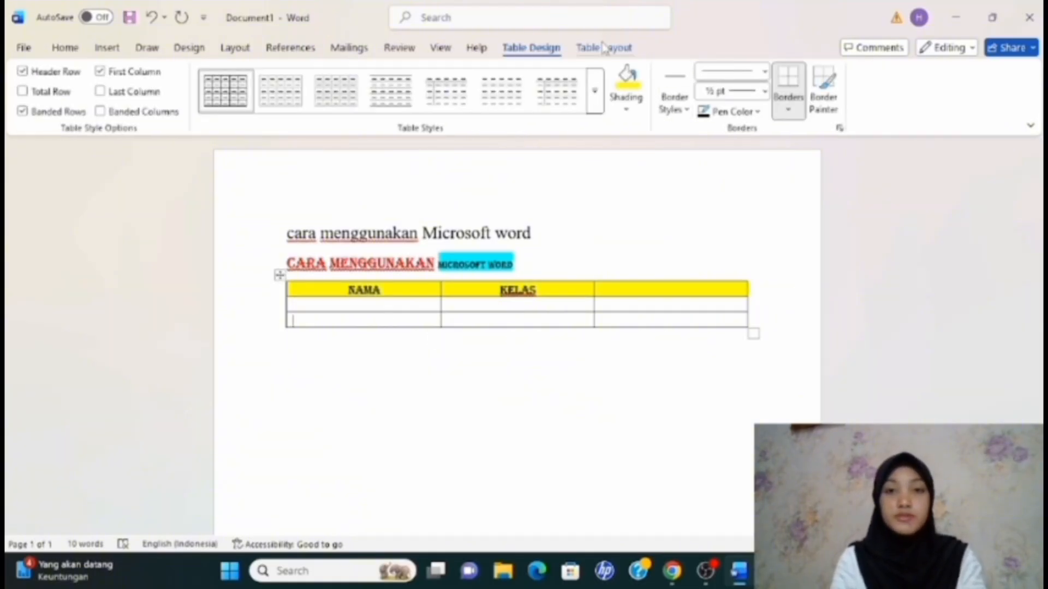
- Insert a new row below the last row of the table
left_click(605, 49)
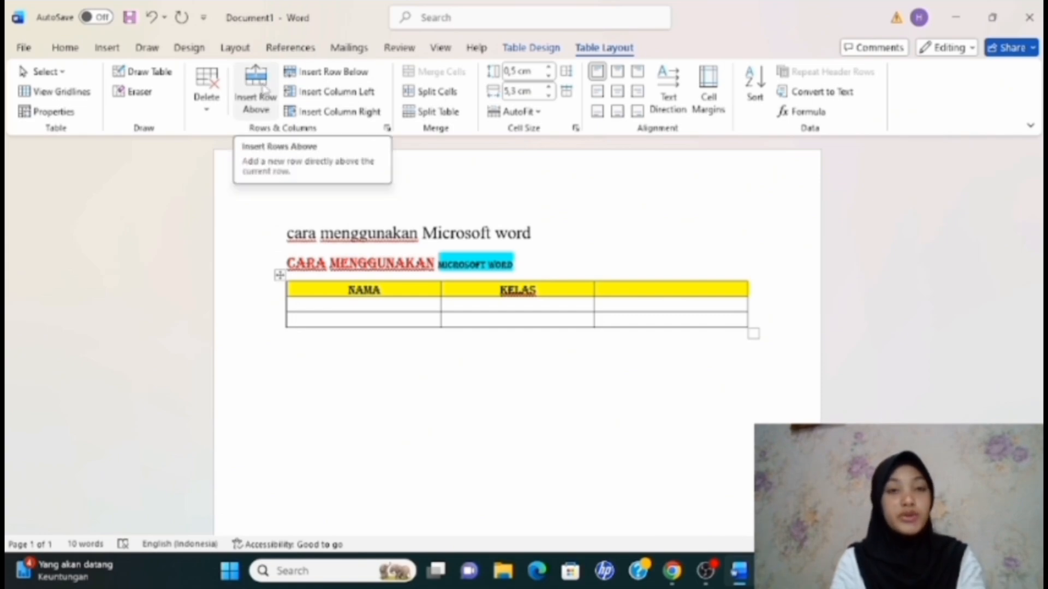
left_click(323, 74)
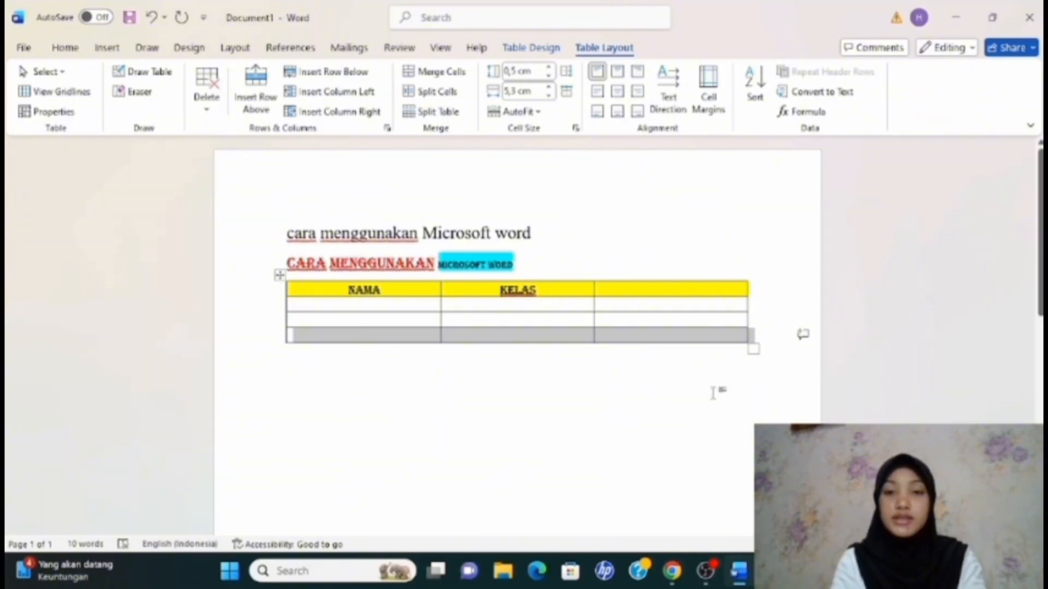
- Insert a column to the right of the table's third column, and delete that new column again
left_click(704, 302)
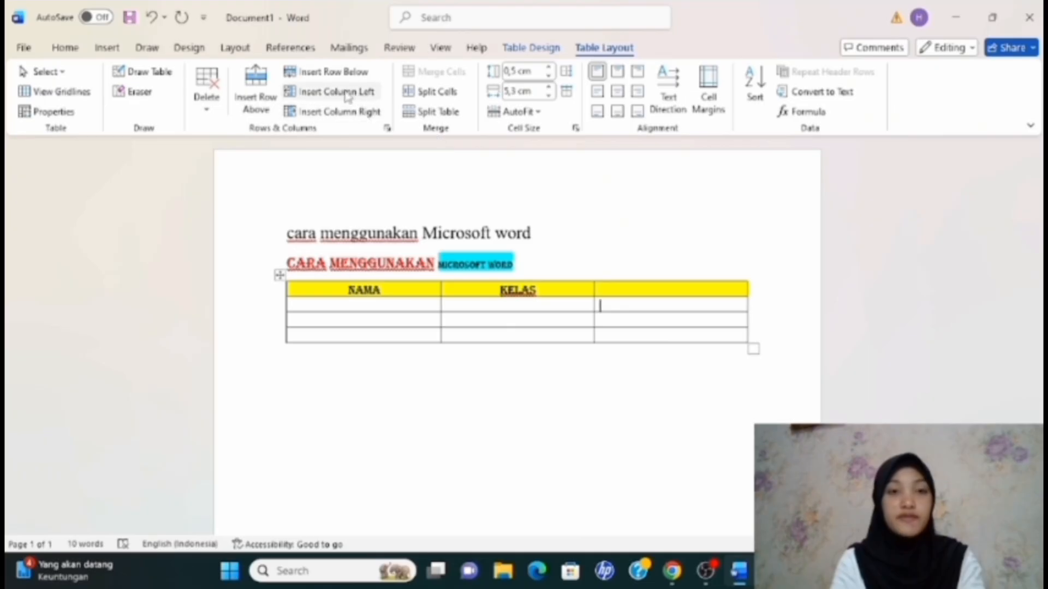
left_click(367, 115)
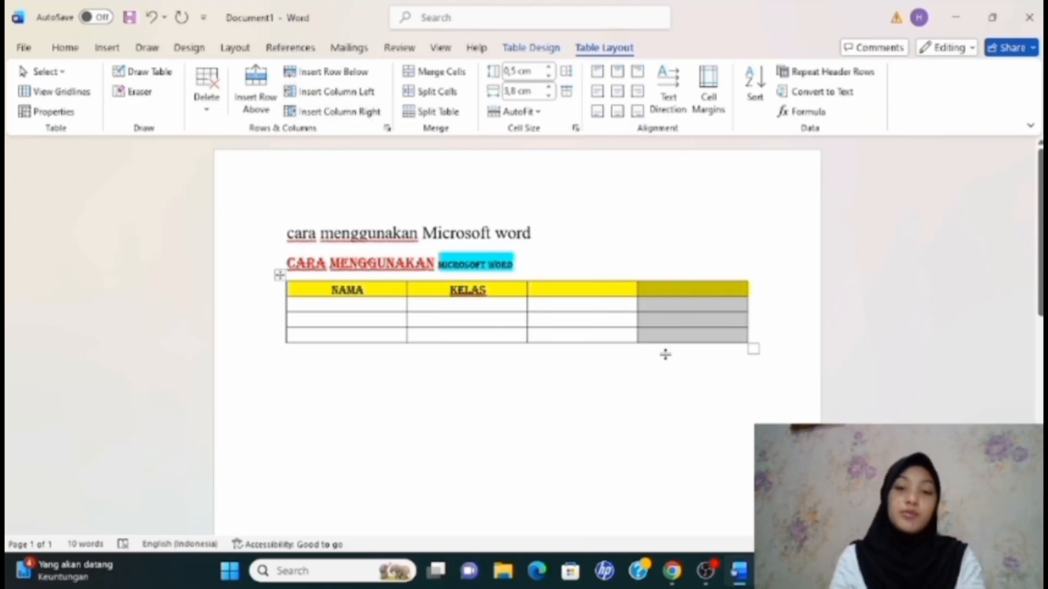
left_click(220, 108)
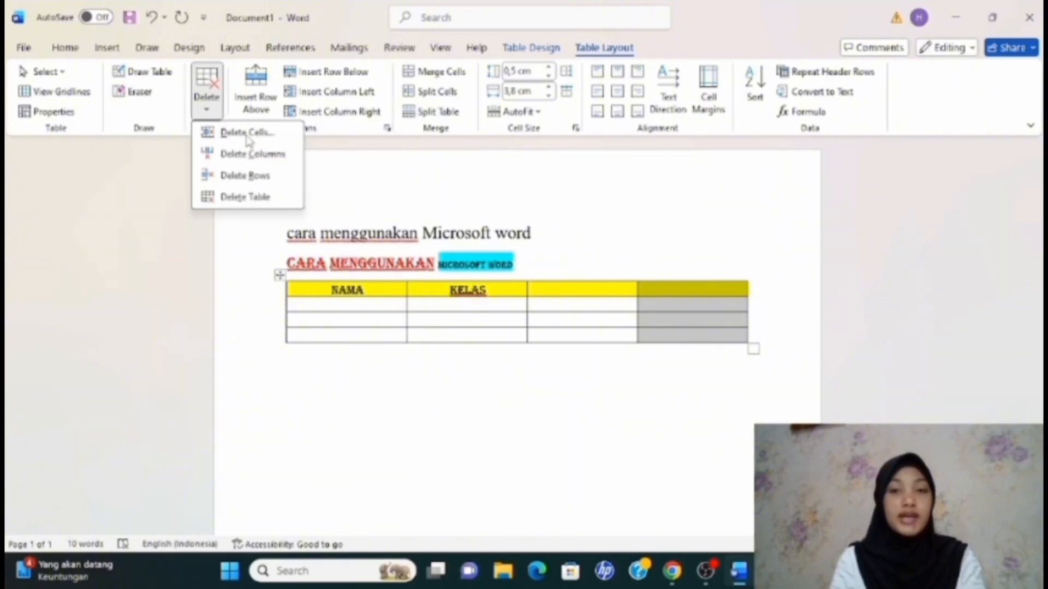
left_click(258, 158)
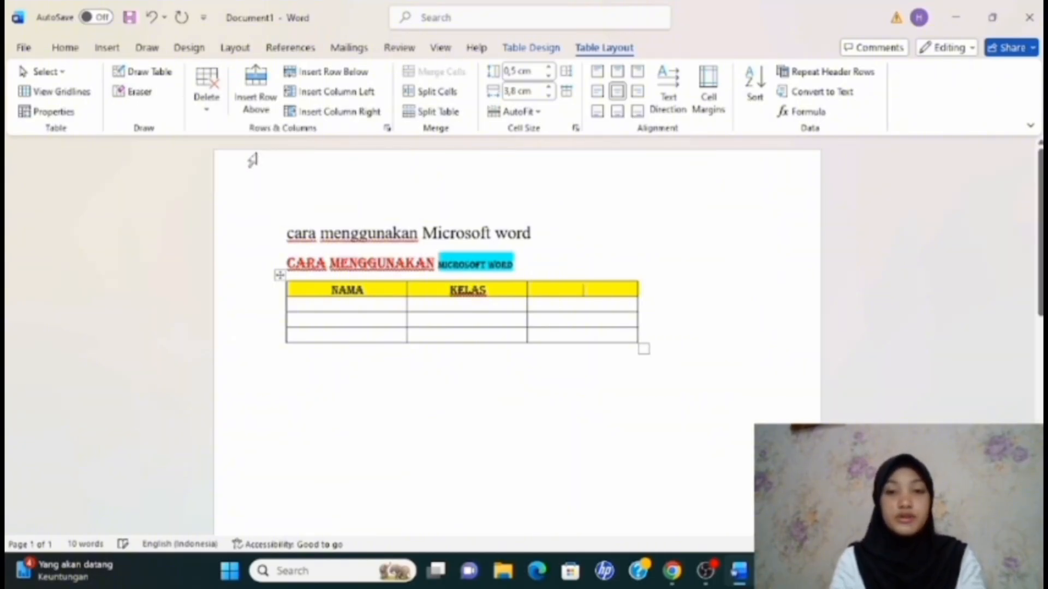
- Try deleting the table's bottom row
left_click(357, 335)
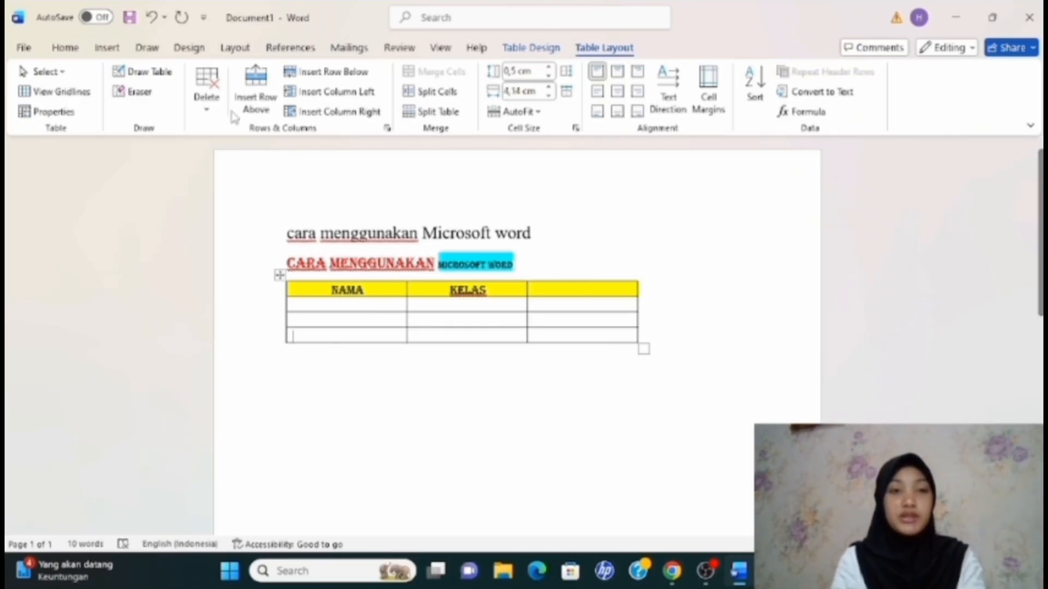
left_click(205, 113)
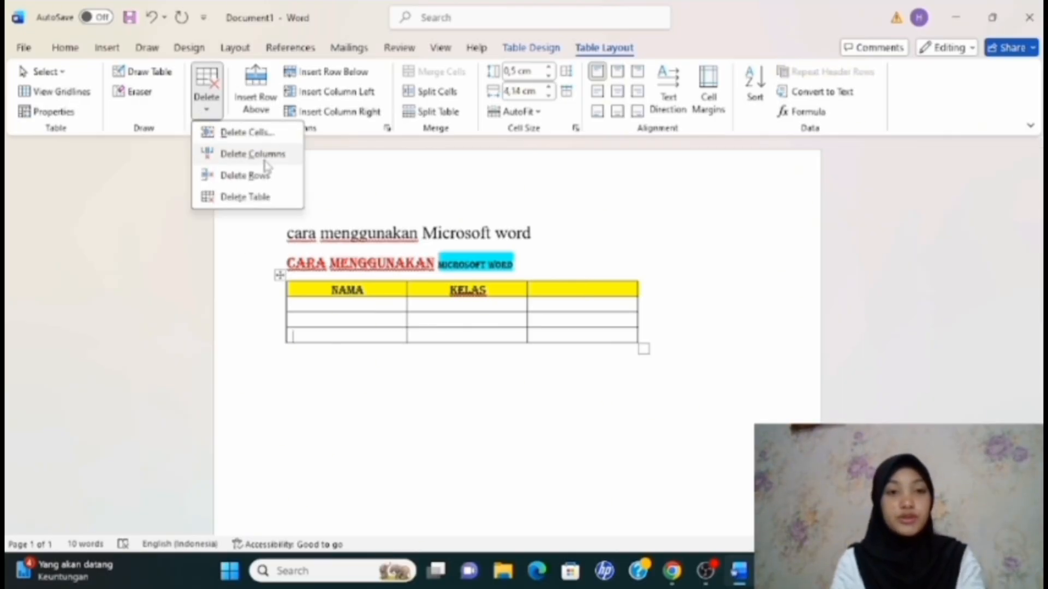
left_click(261, 182)
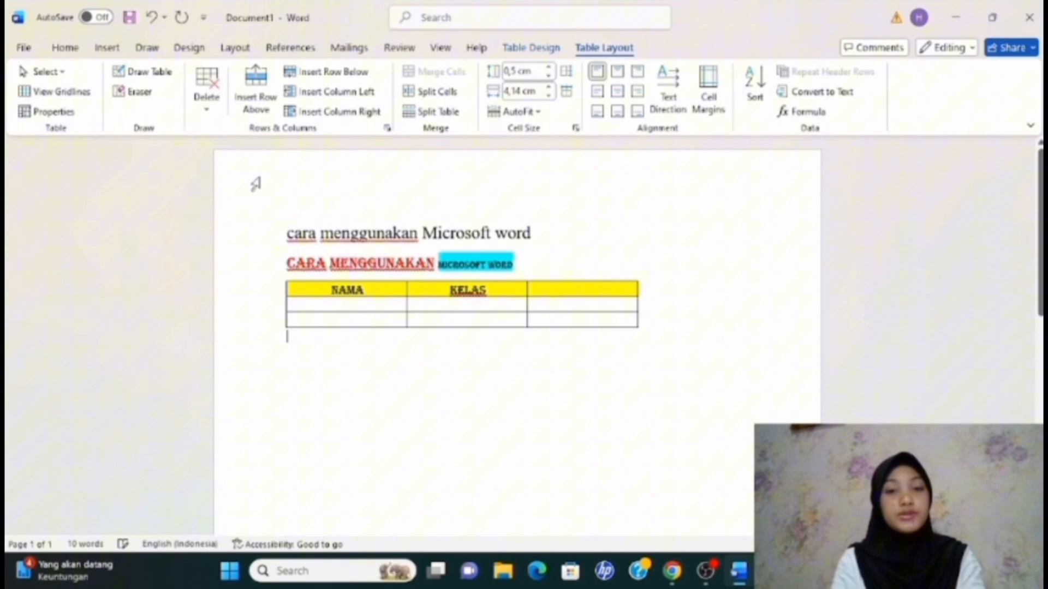
left_click(691, 314)
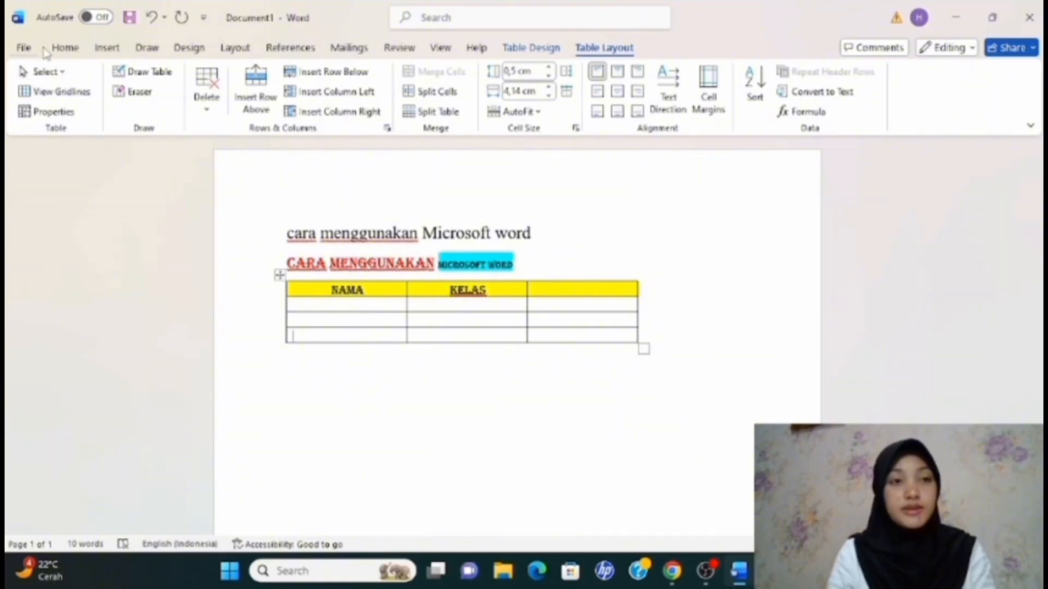
- Save the document in the Downloads folder as a Word Document named "cara menggunakan Microsoft word"
left_click(23, 48)
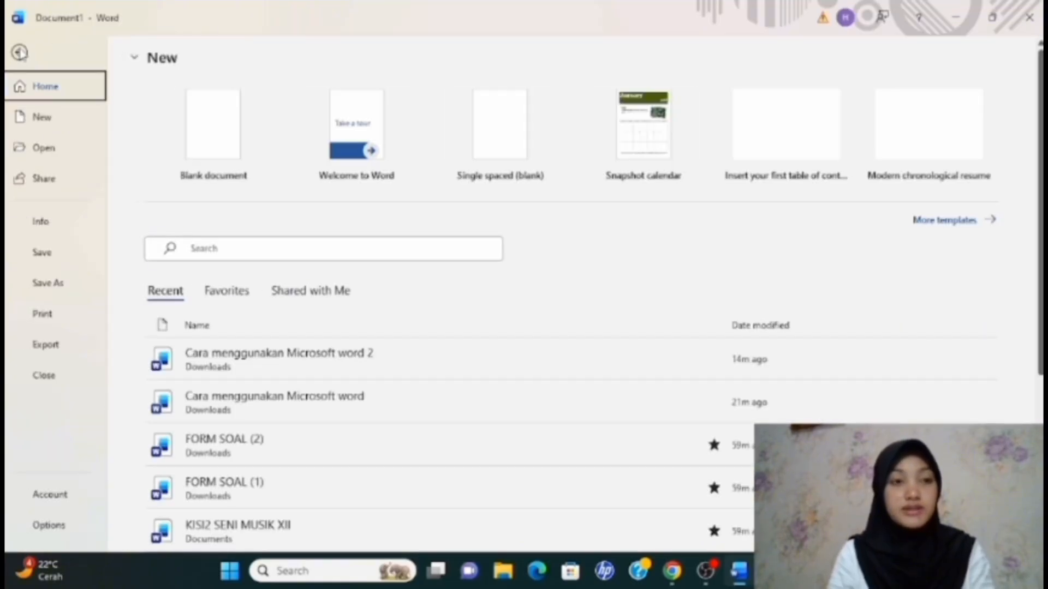
left_click(48, 282)
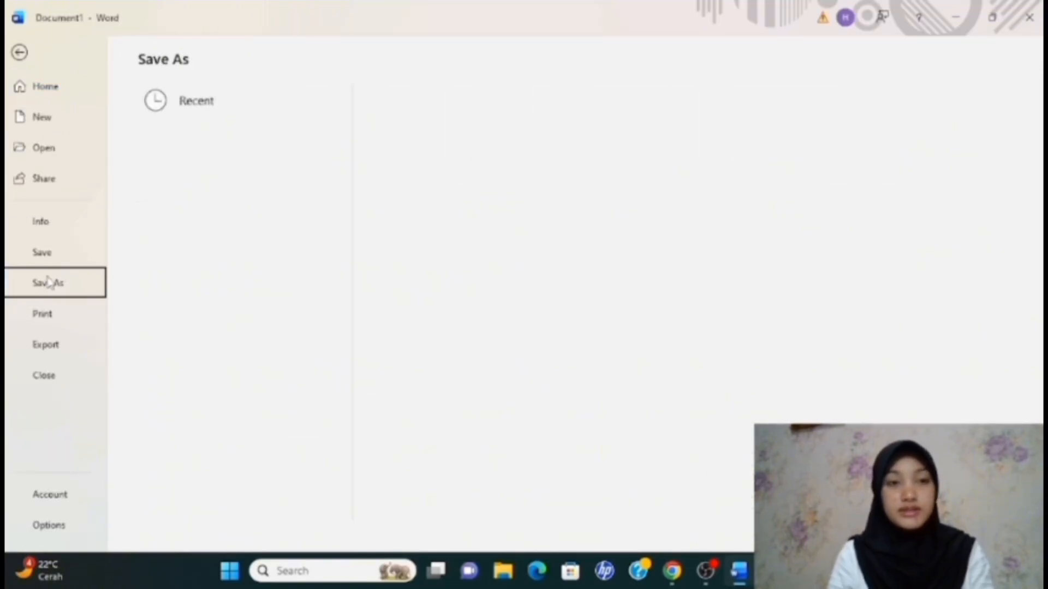
left_click(202, 334)
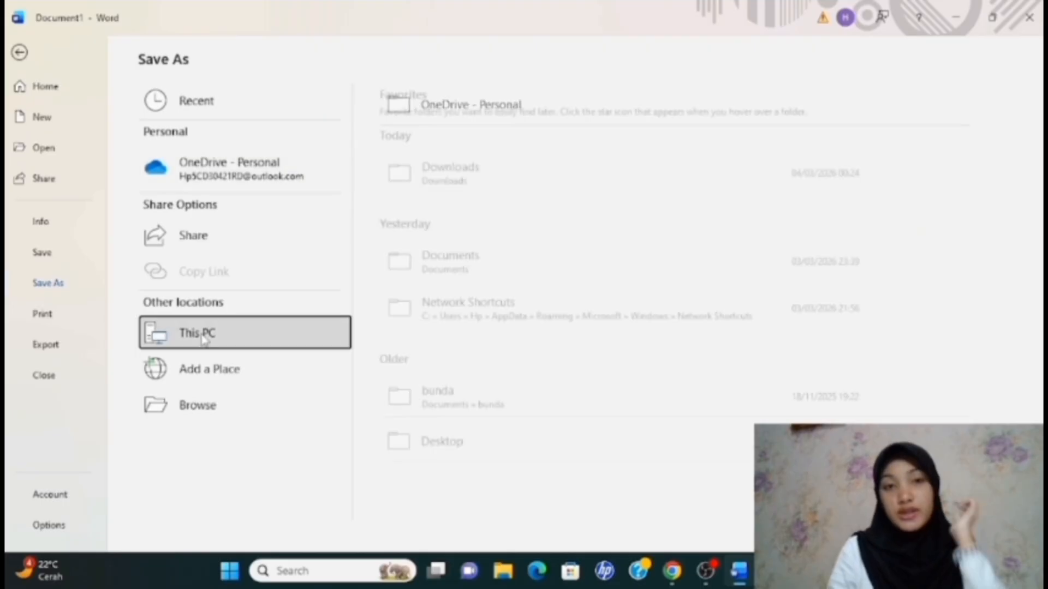
left_click(486, 176)
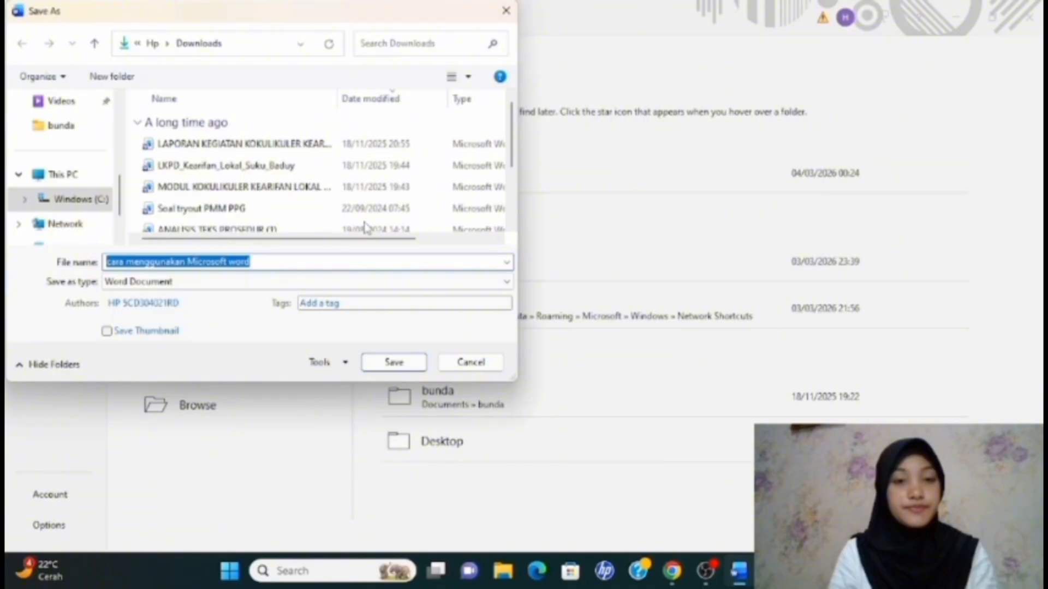
left_click(394, 363)
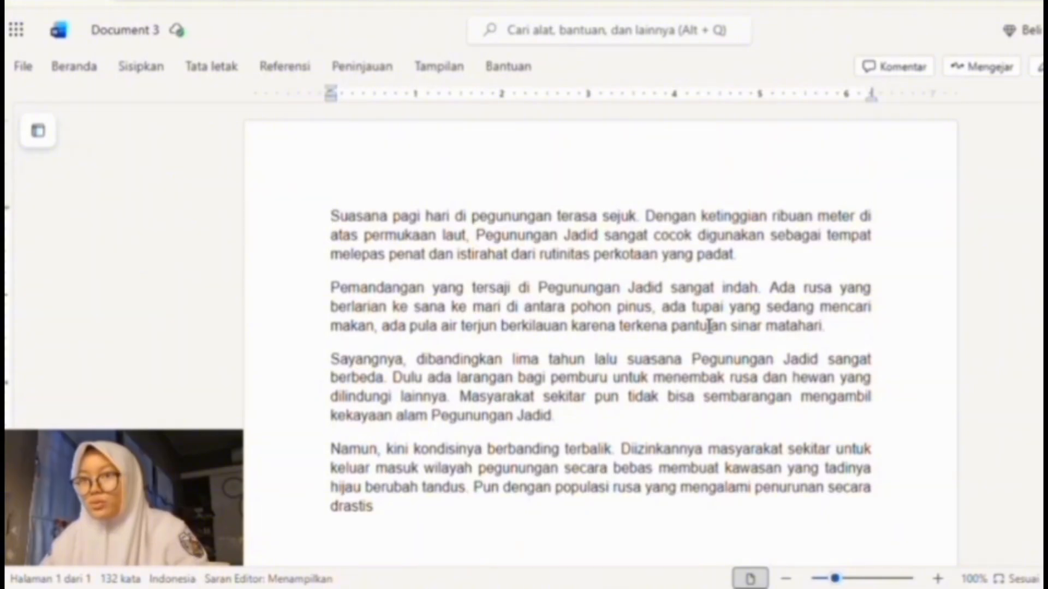
- Left-align the first paragraph, beginning "Suasana pagi hari", and center the second, beginning "Pemandangan yang tersaji"
left_click(101, 74)
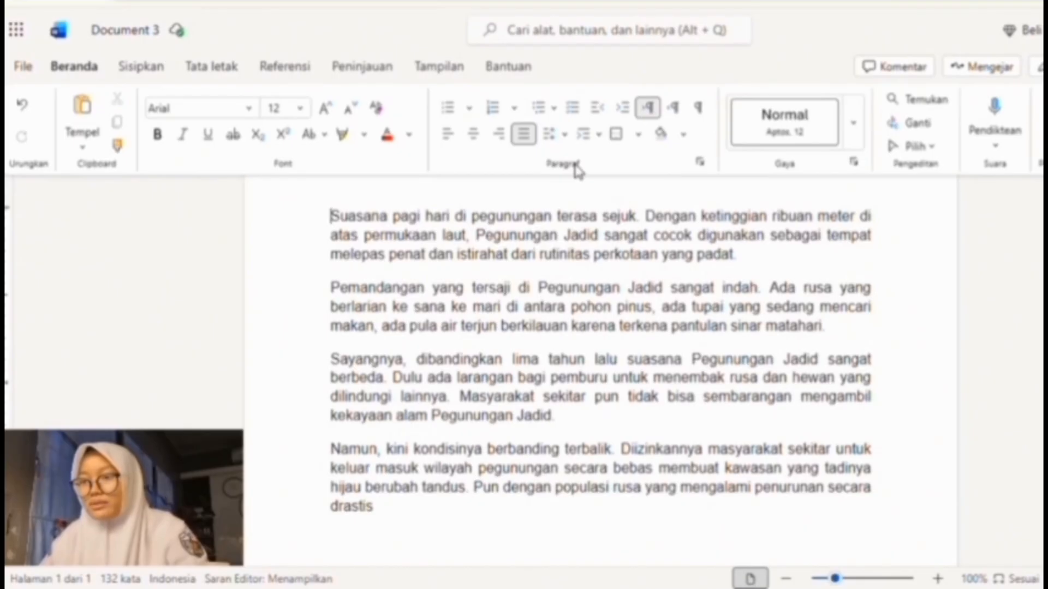
left_click(460, 144)
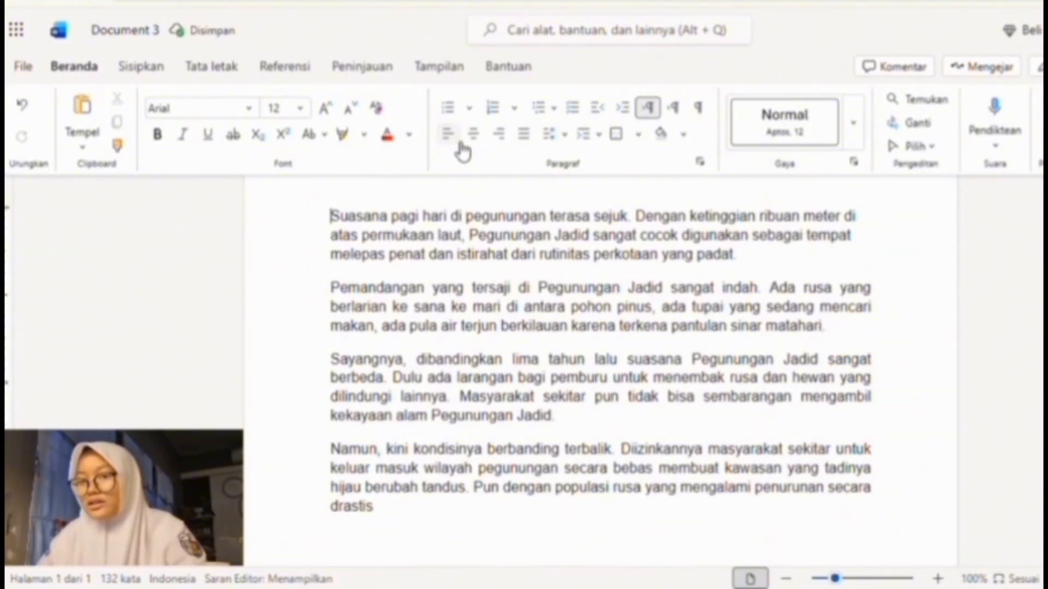
left_click(460, 143)
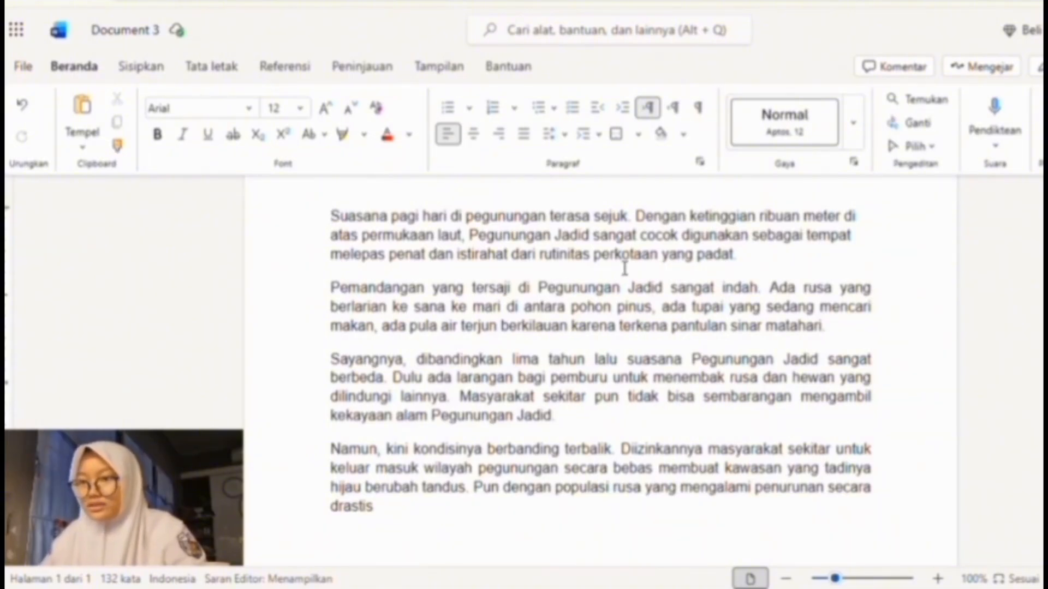
key("ctrl+j")
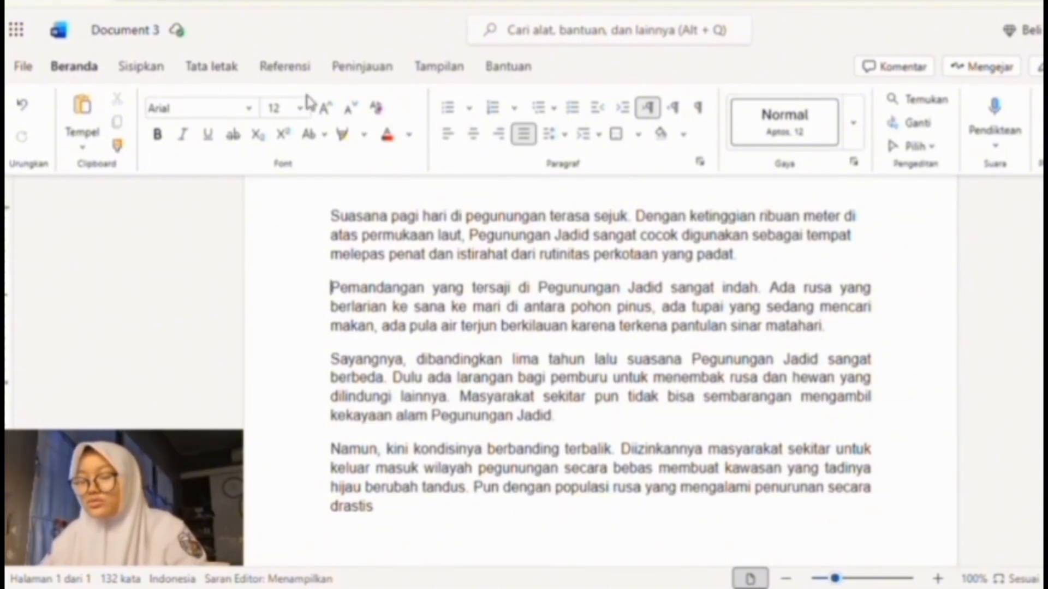
left_click(473, 135)
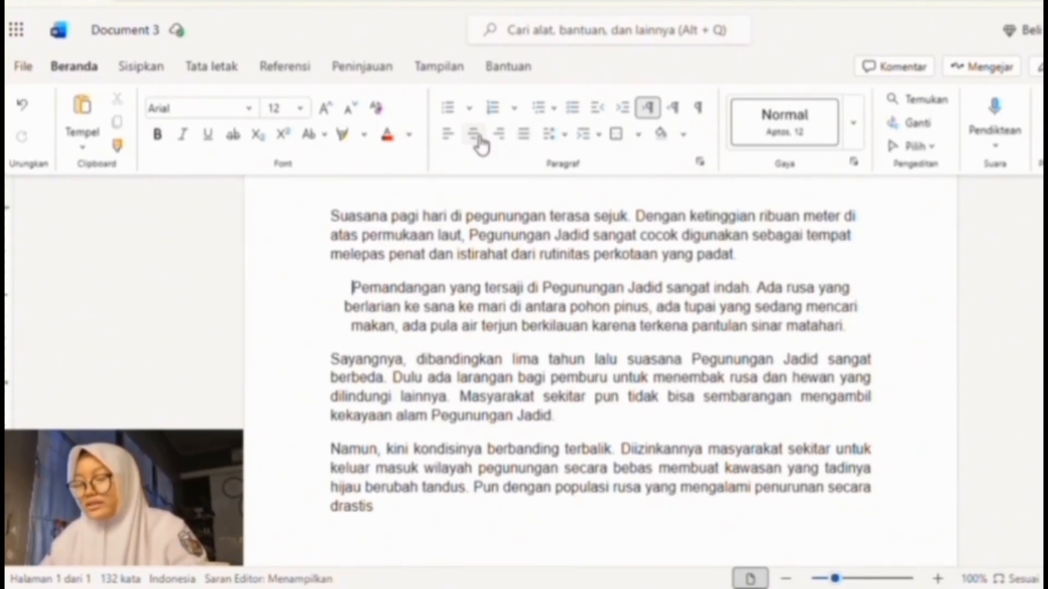
- Right-align the third paragraph, beginning "Sayangnya", and apply justified alignment to the fourth, beginning "Namun"
left_click(331, 359)
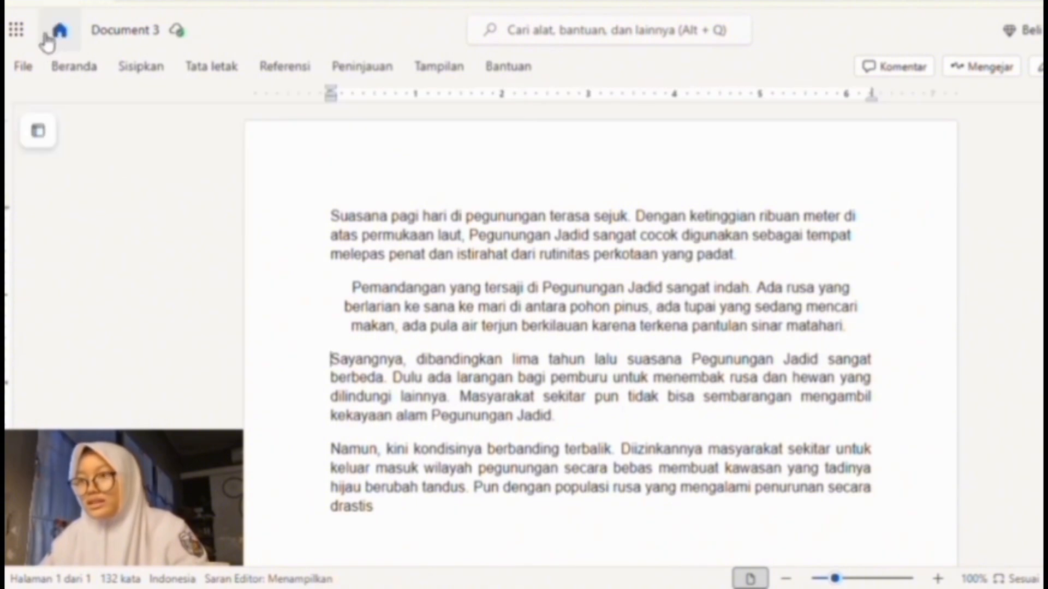
left_click(63, 66)
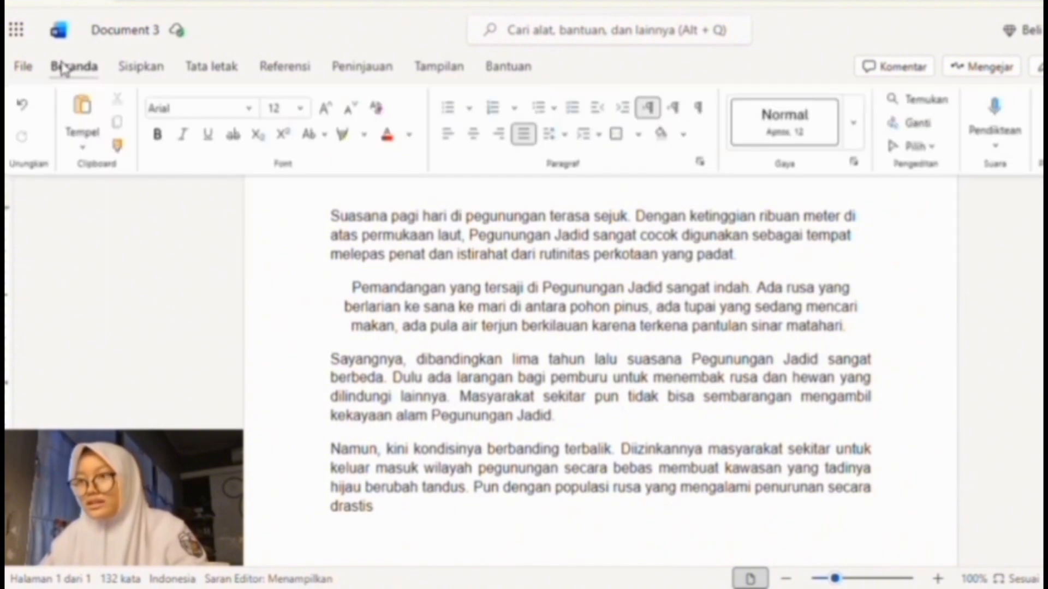
left_click(500, 137)
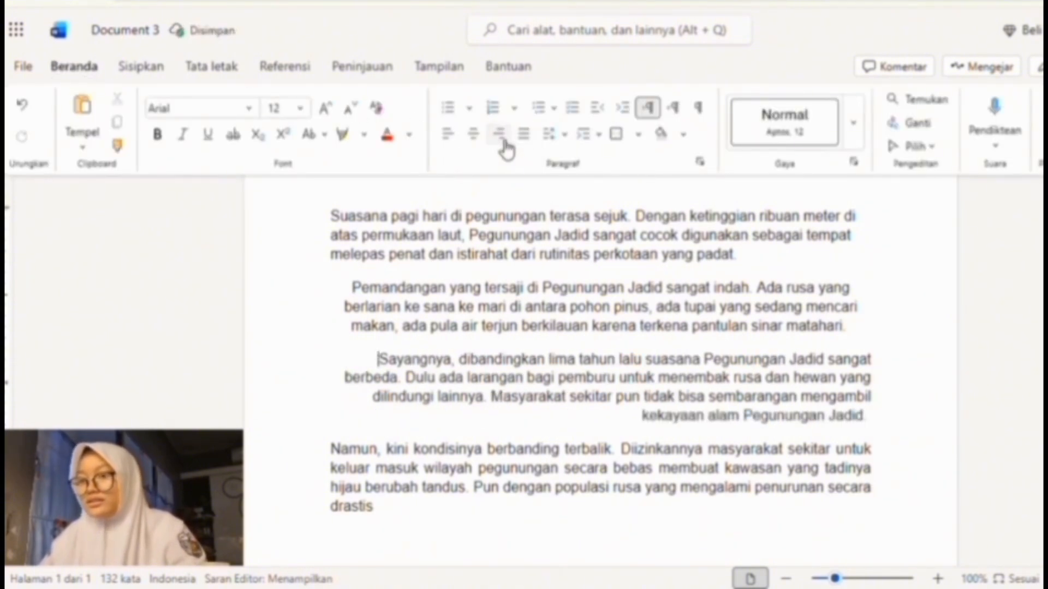
left_click(340, 454)
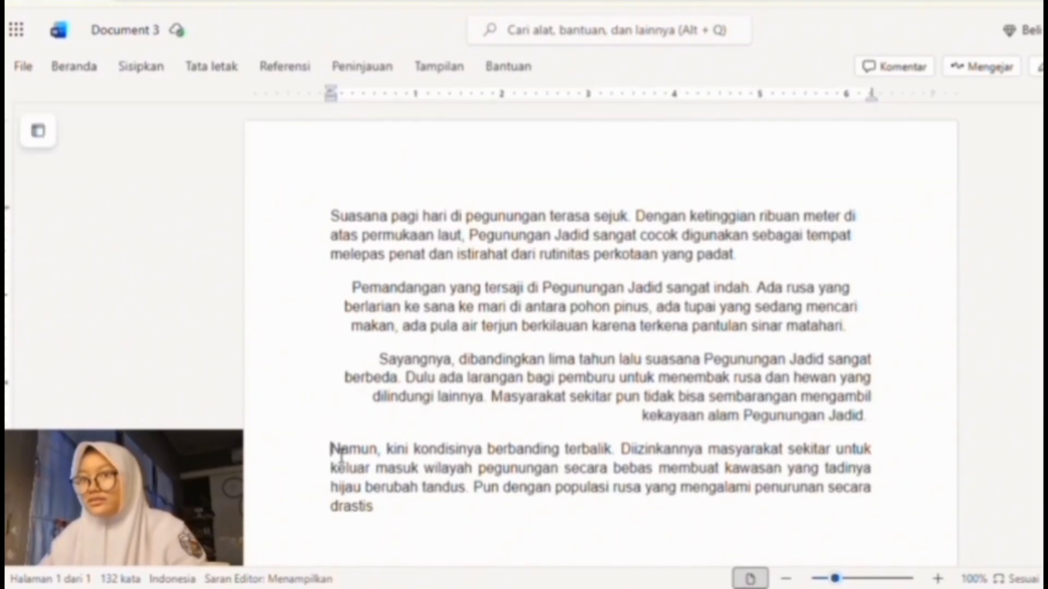
left_click(76, 63)
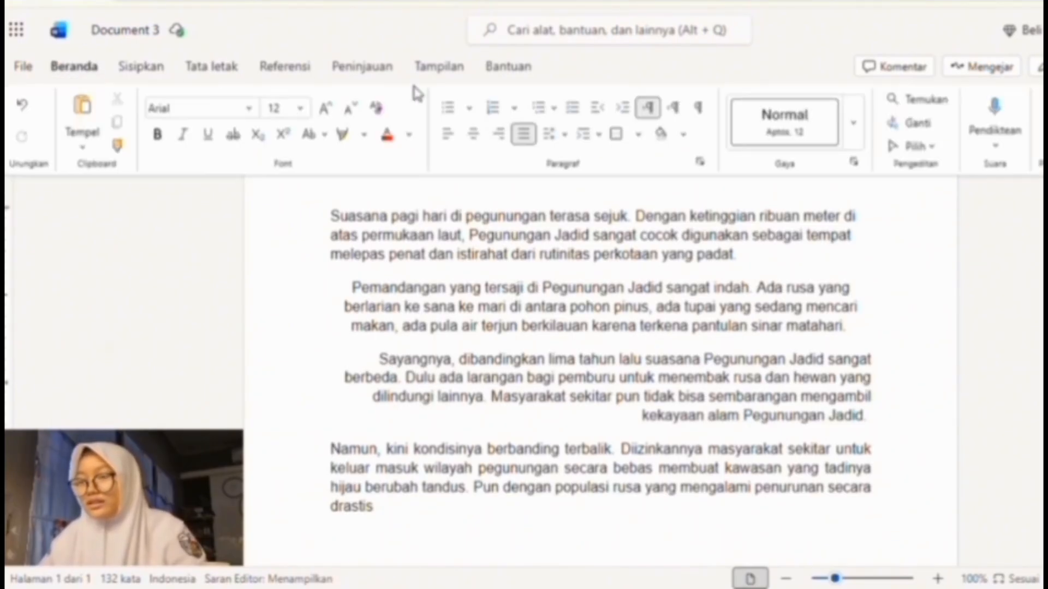
left_click(532, 137)
left_click(534, 135)
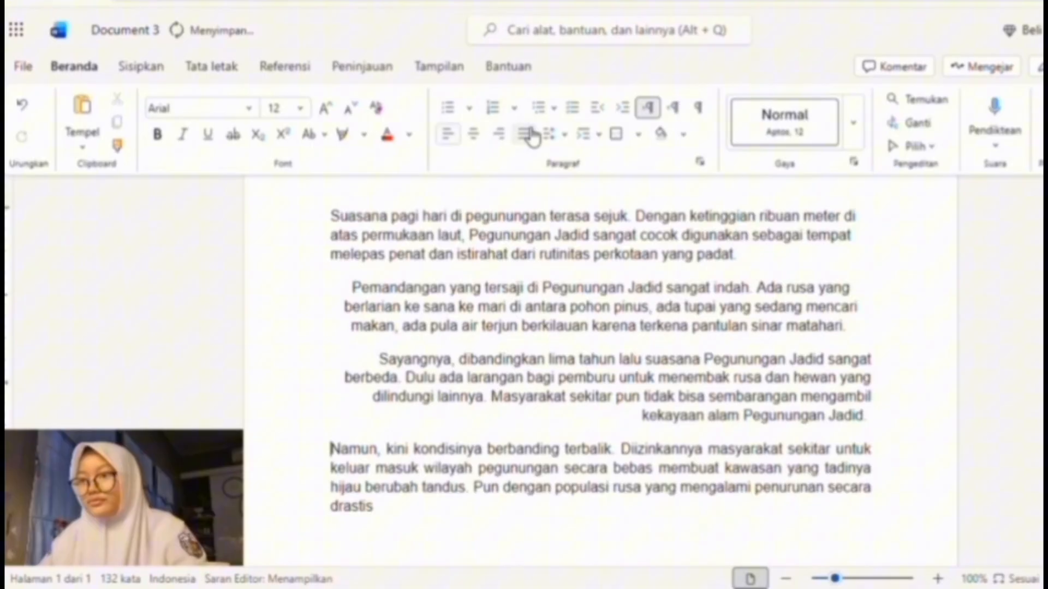
- Justify all the text in the document
left_click(496, 187)
key("ctrl+a")
key("ctrl+j")
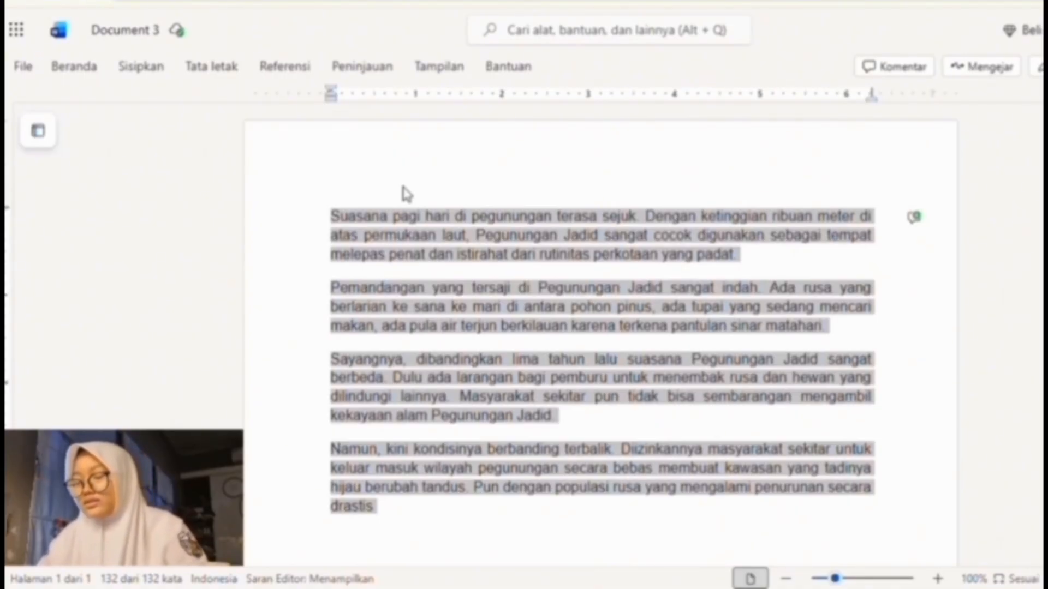
- Try left, center and right alignment in turn on the whole text, and return it to justified
key("ctrl+l")
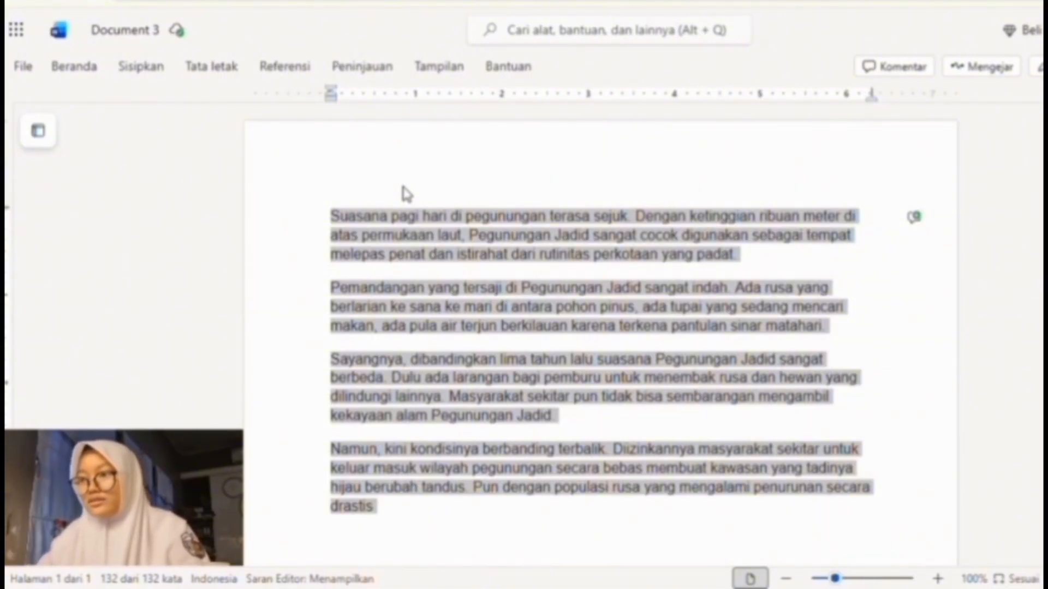
key("ctrl+e")
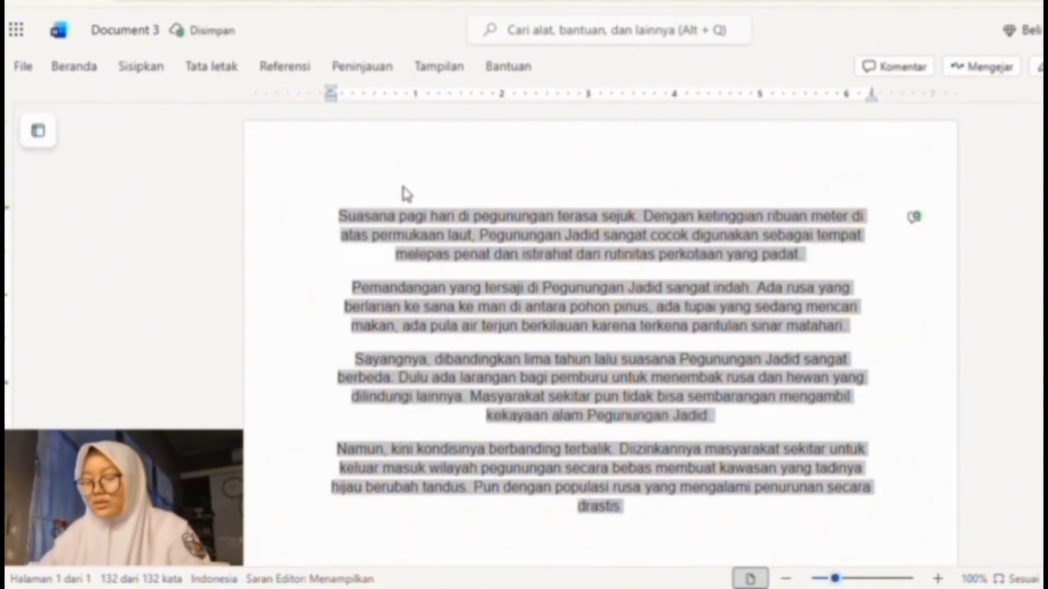
key("ctrl+r")
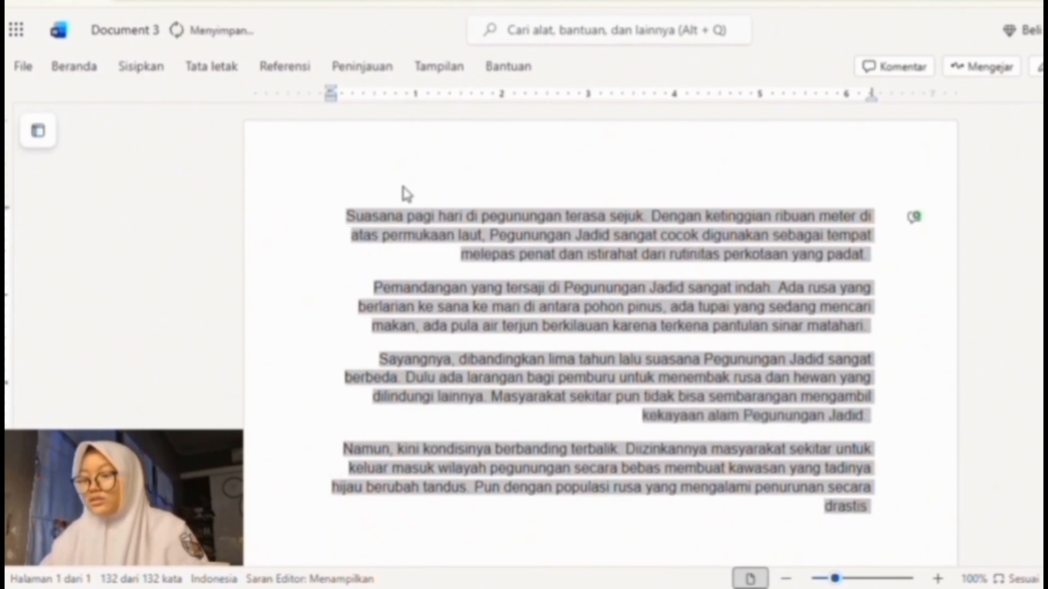
key("ctrl+j")
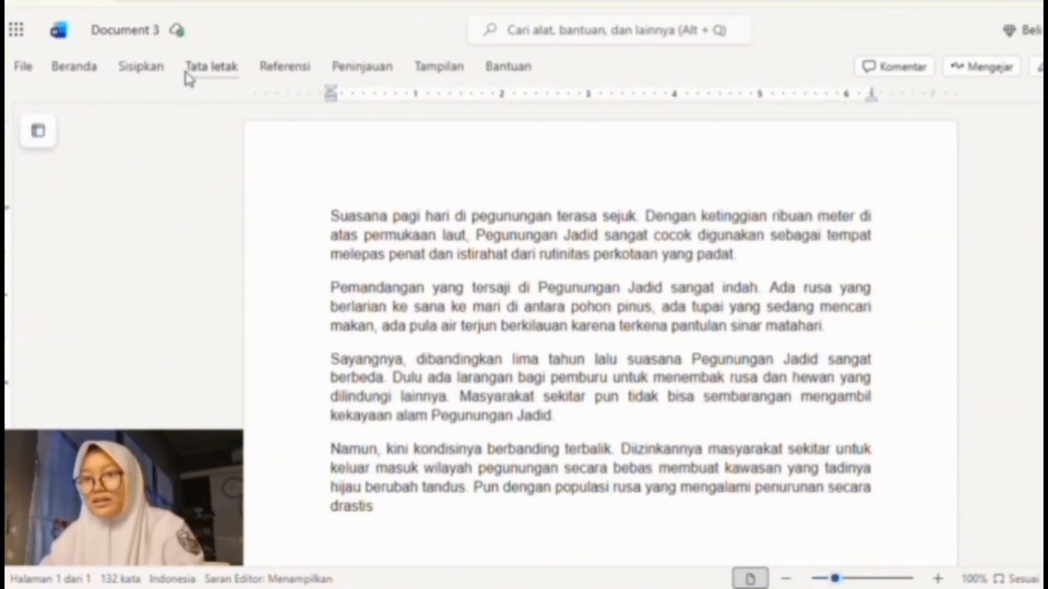
- Insert the stock image of a doctor with a stethoscope and tablet at the start of the document
left_click(162, 68)
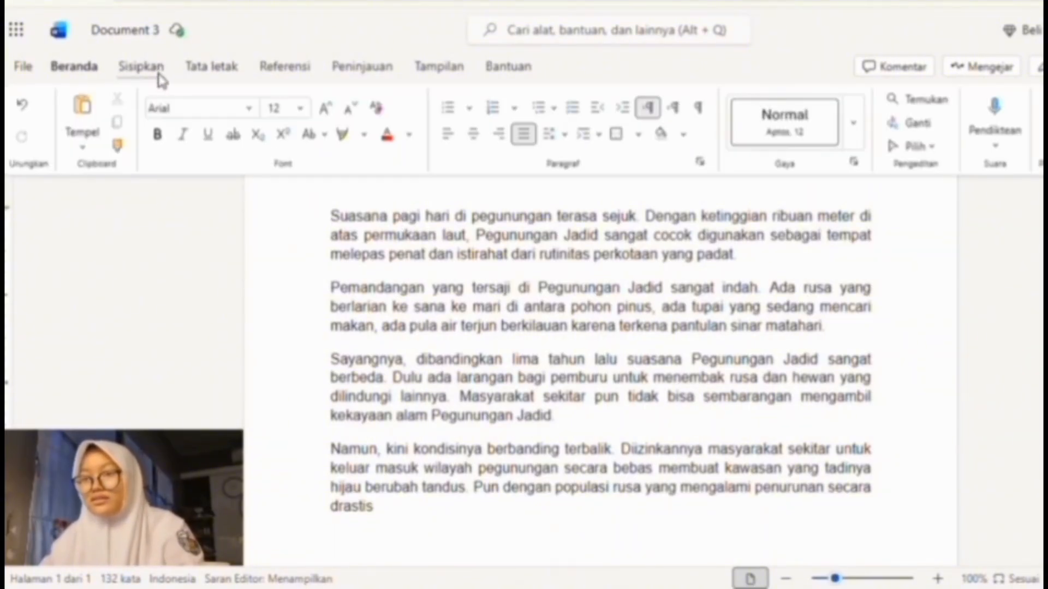
left_click(160, 77)
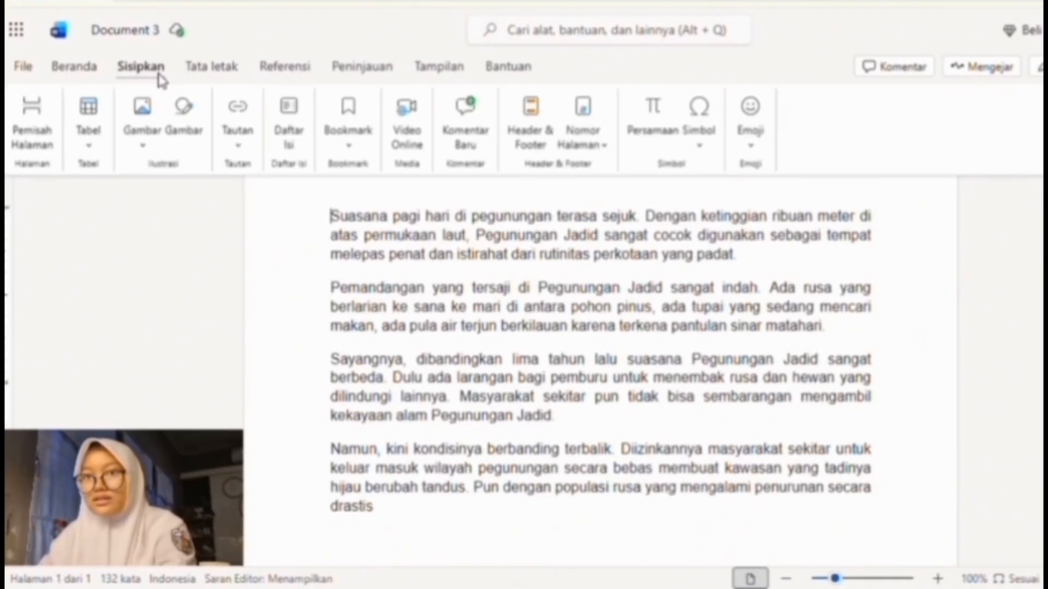
left_click(155, 152)
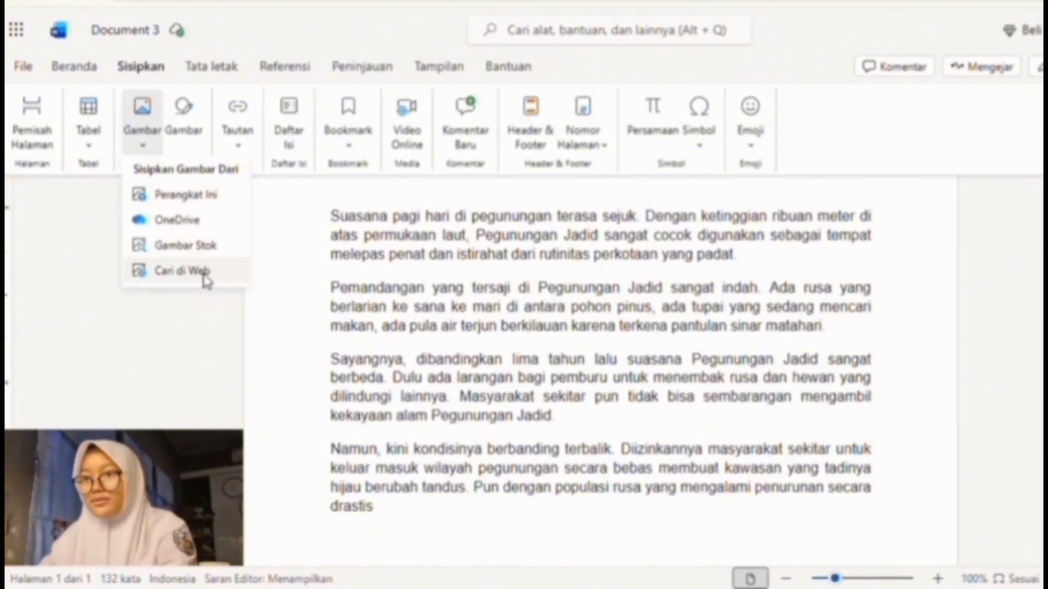
left_click(211, 245)
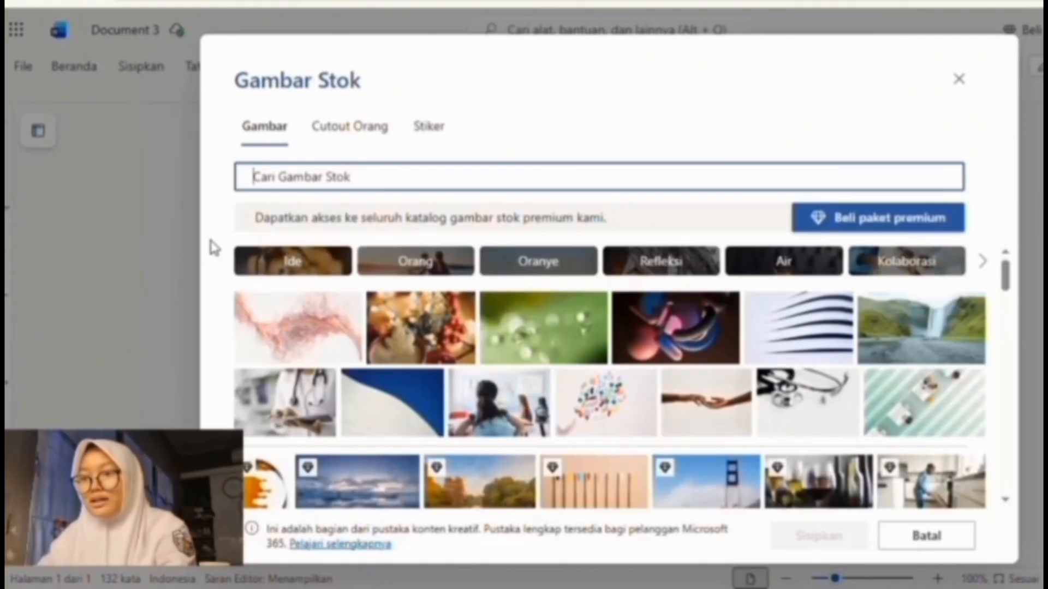
left_click(322, 385)
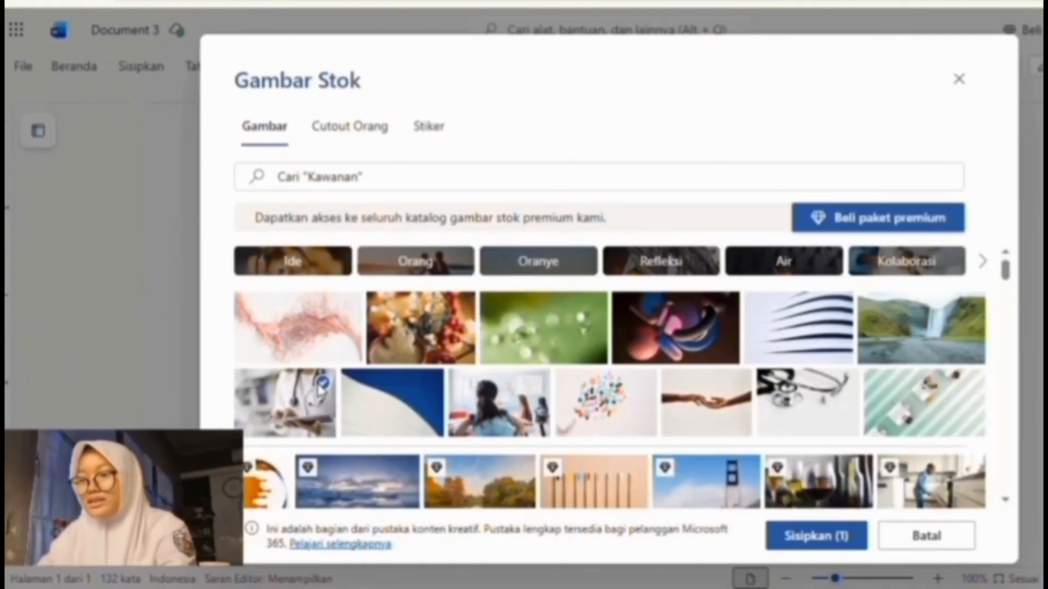
left_click(821, 537)
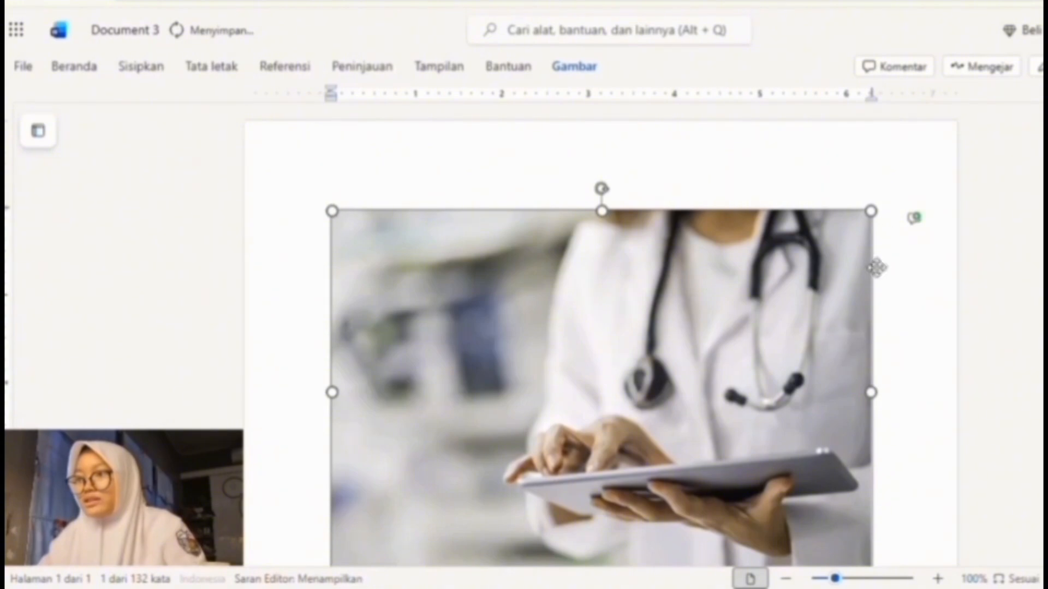
- Shrink the inserted picture proportionally to about 5 cm high and 6.9 cm wide
left_click_drag(871, 211, 588, 322)
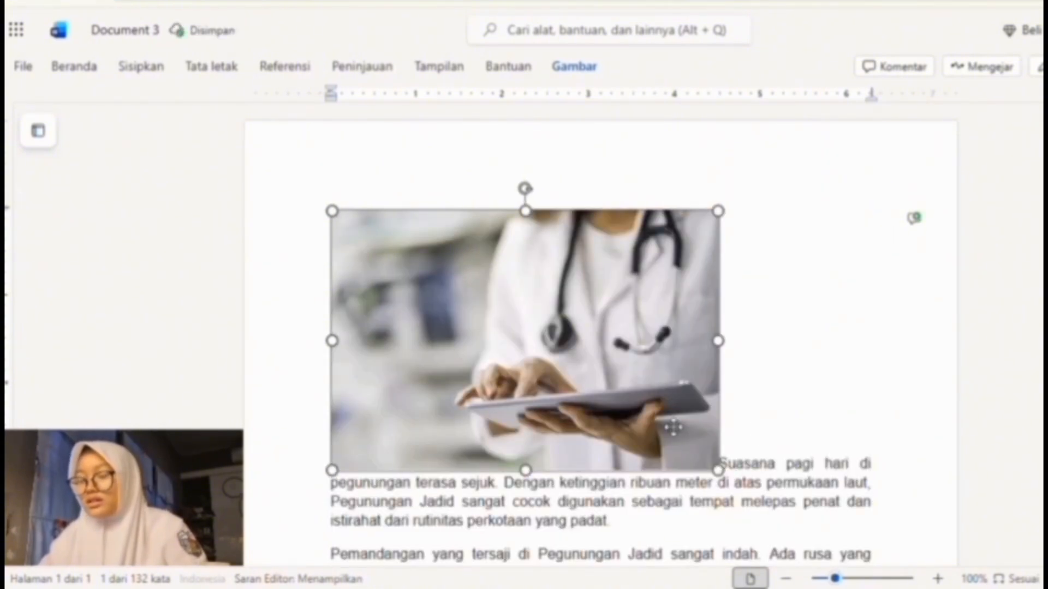
left_click_drag(622, 307, 601, 309)
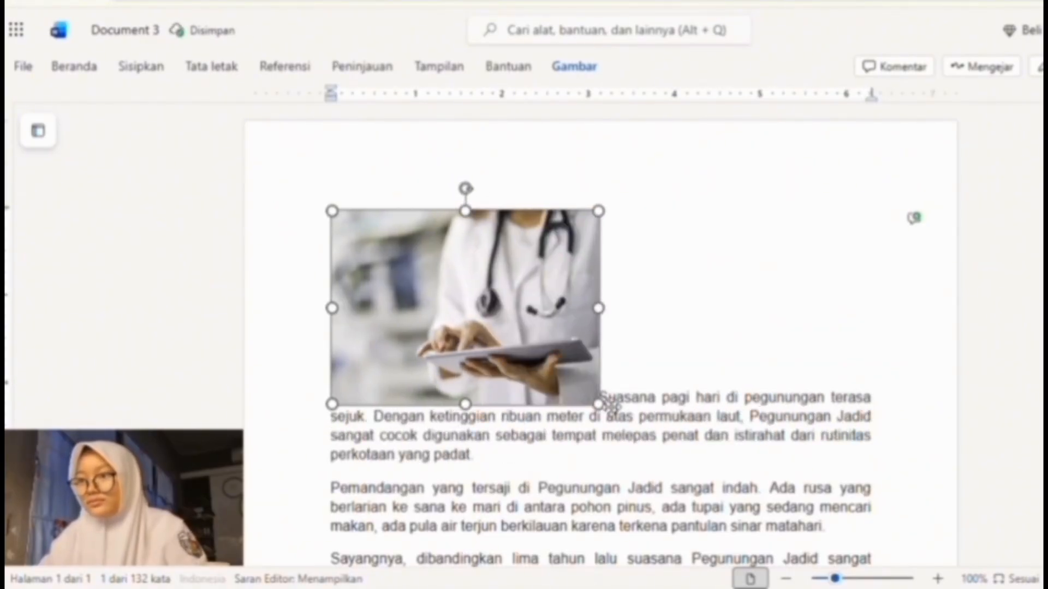
left_click_drag(599, 405, 566, 380)
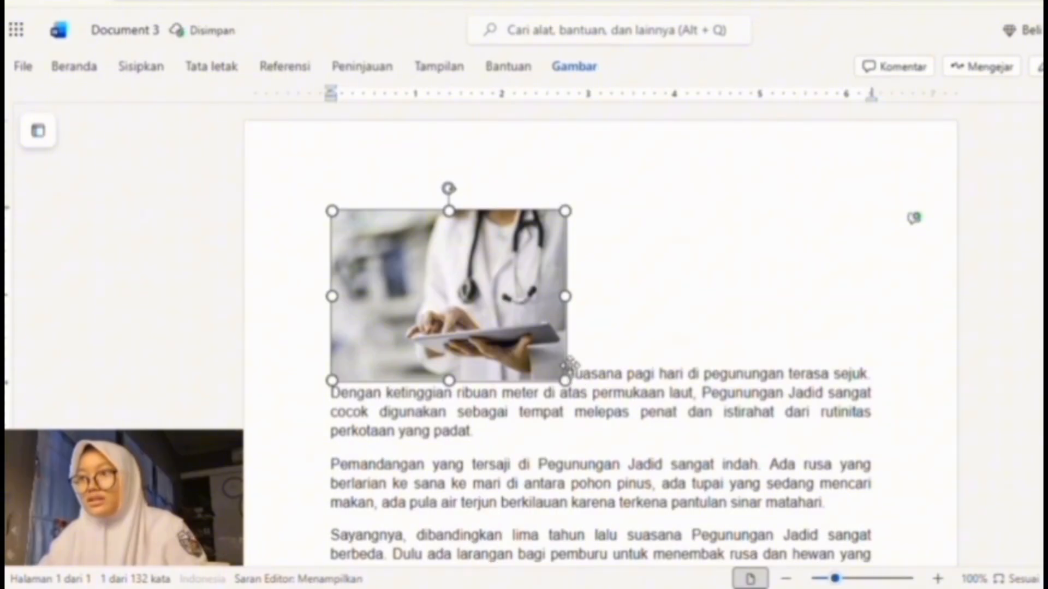
- Try the Persegi Kiri text wrapping on the picture and return it to Sejajar dengan Teks
left_click(566, 67)
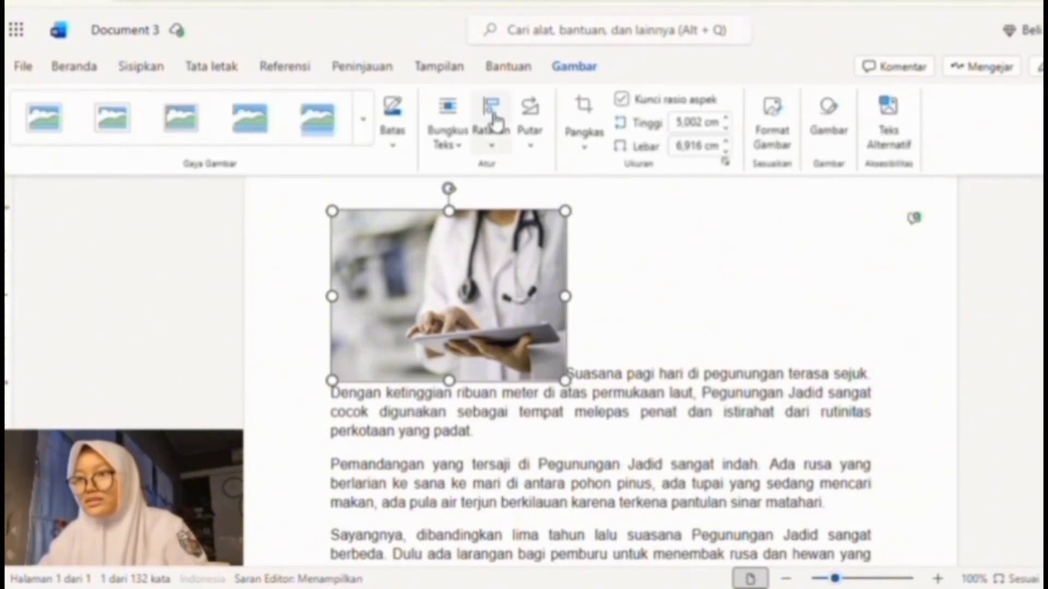
left_click(461, 152)
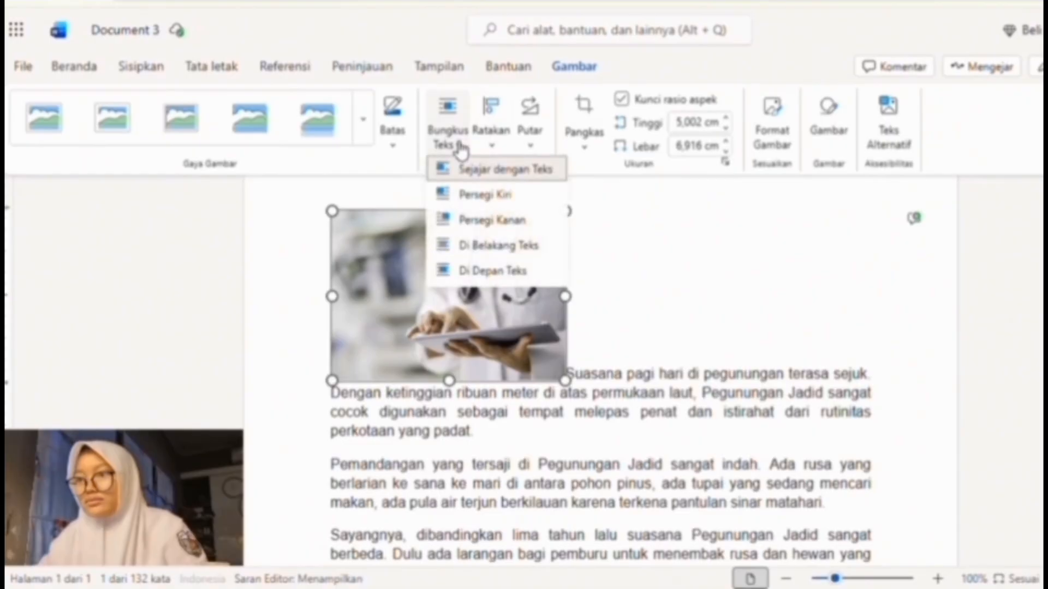
left_click(479, 195)
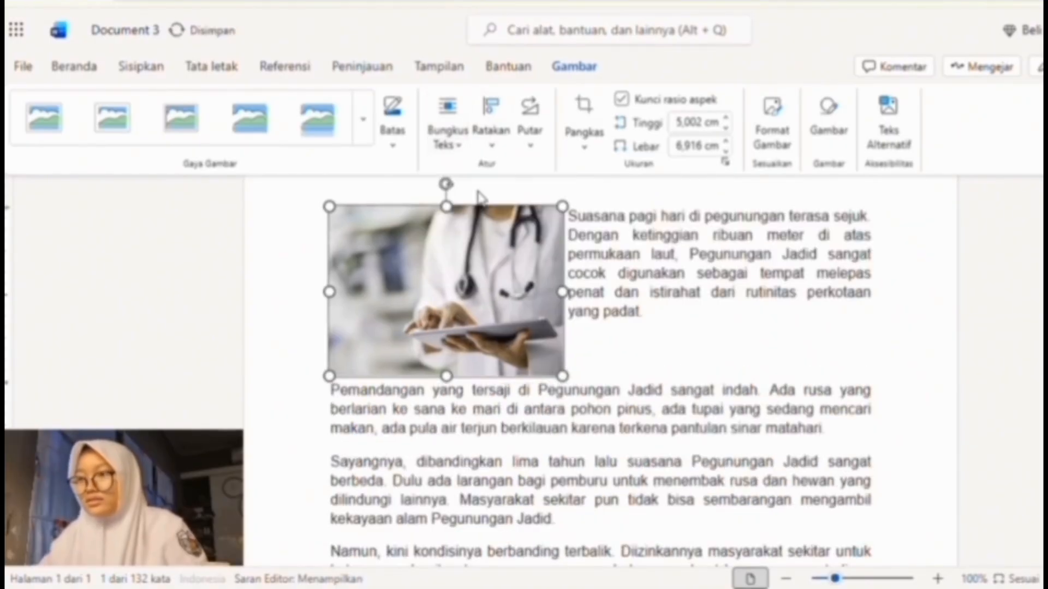
left_click(467, 158)
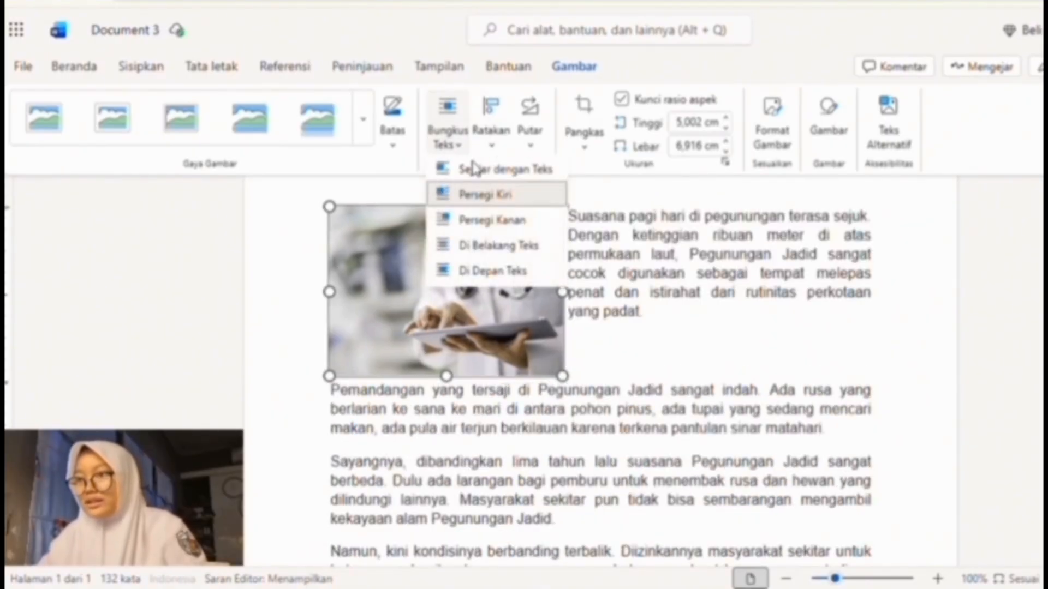
left_click(495, 172)
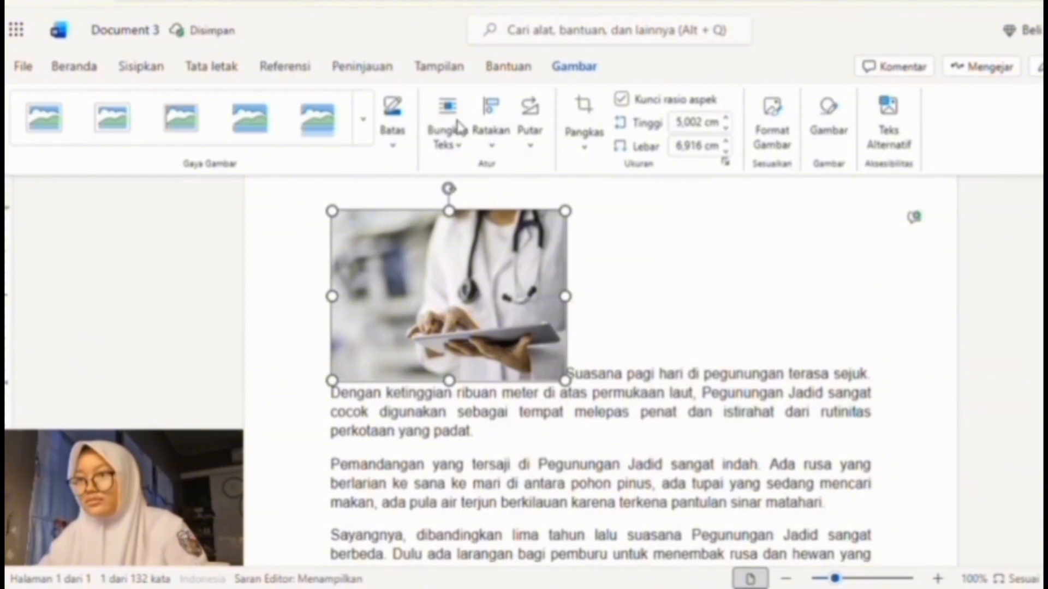
- Try the Persegi Kanan, Di Belakang Teks and Di Depan Teks wrapping options on the picture in turn
left_click(465, 150)
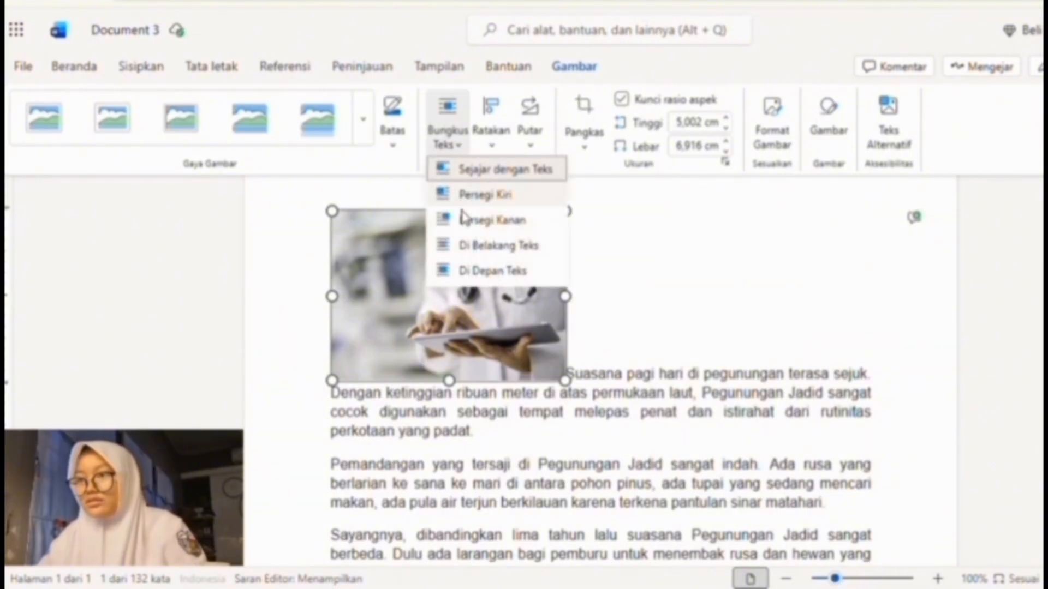
left_click(469, 226)
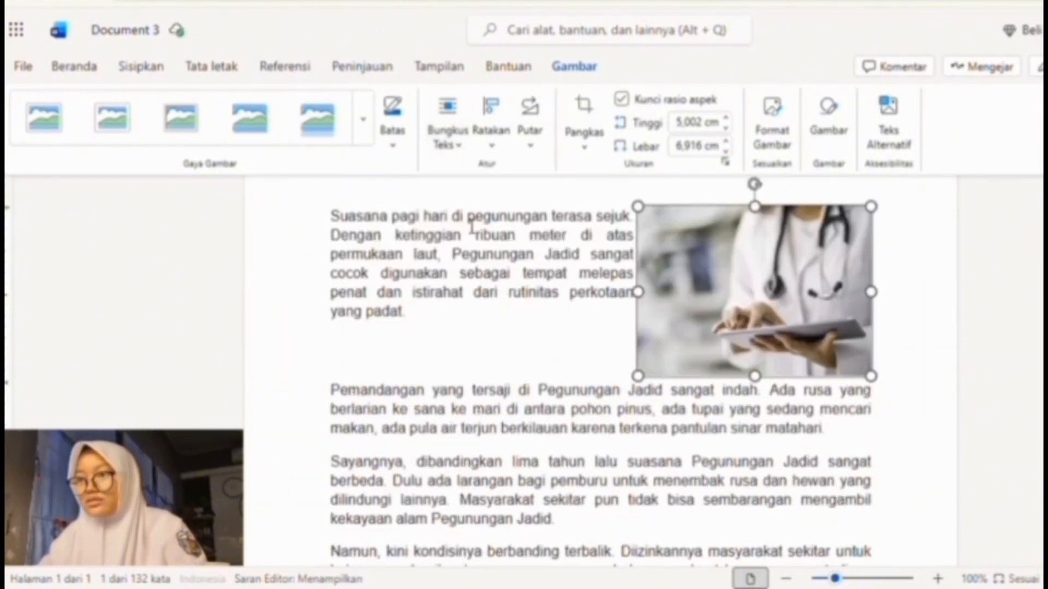
left_click(462, 148)
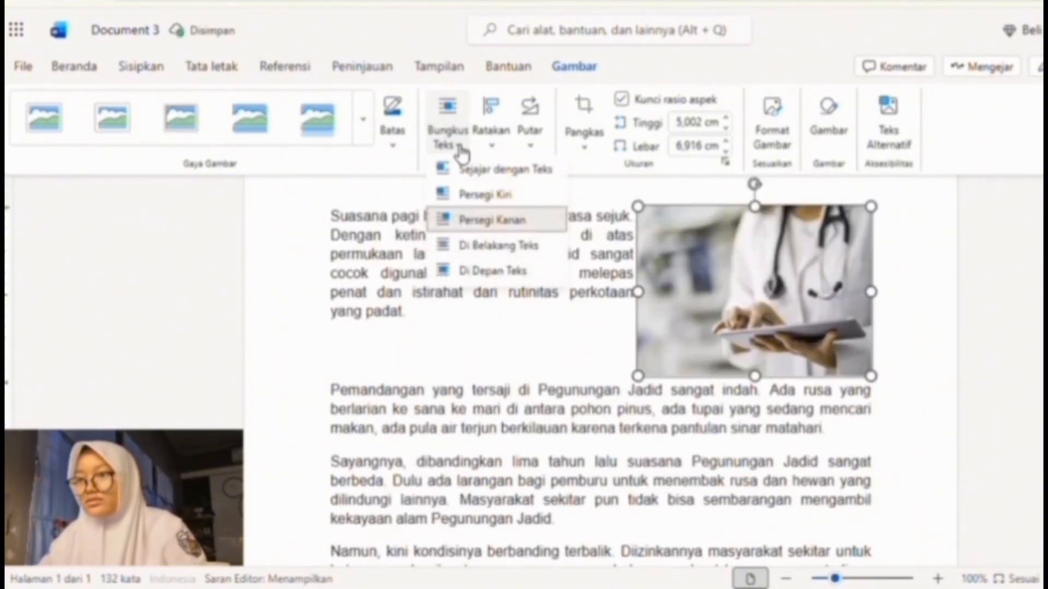
left_click(481, 246)
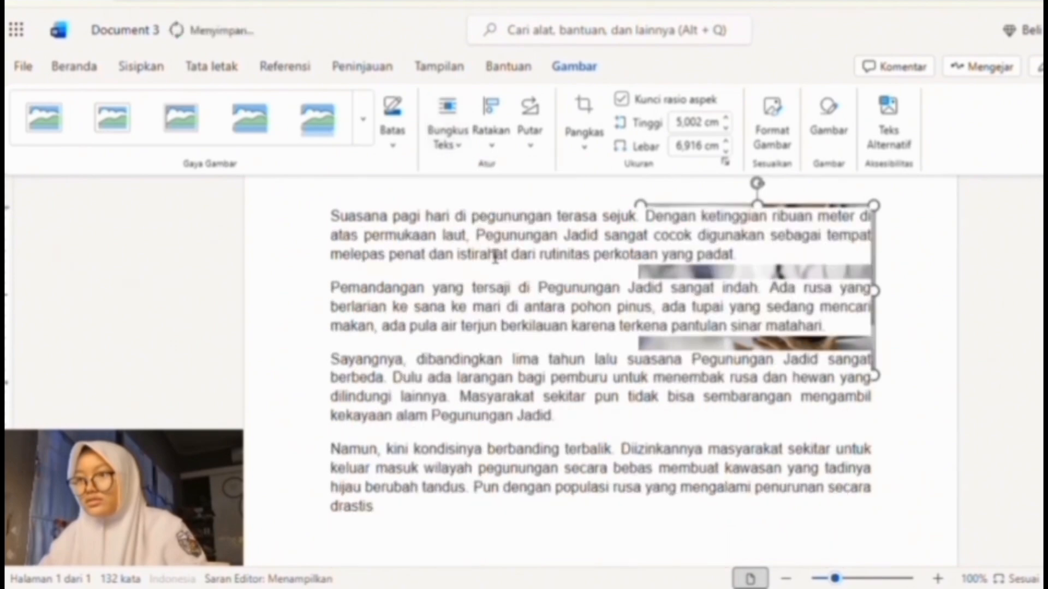
left_click(460, 147)
left_click(482, 272)
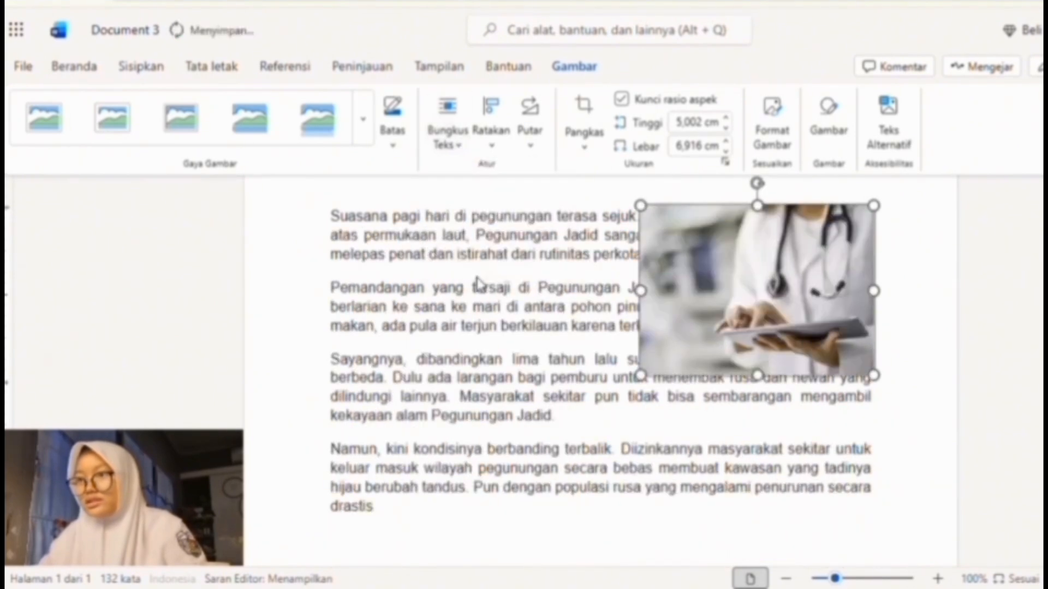
- Set the picture's text wrapping to Persegi Kiri so the first paragraph flows beside it
left_click(457, 157)
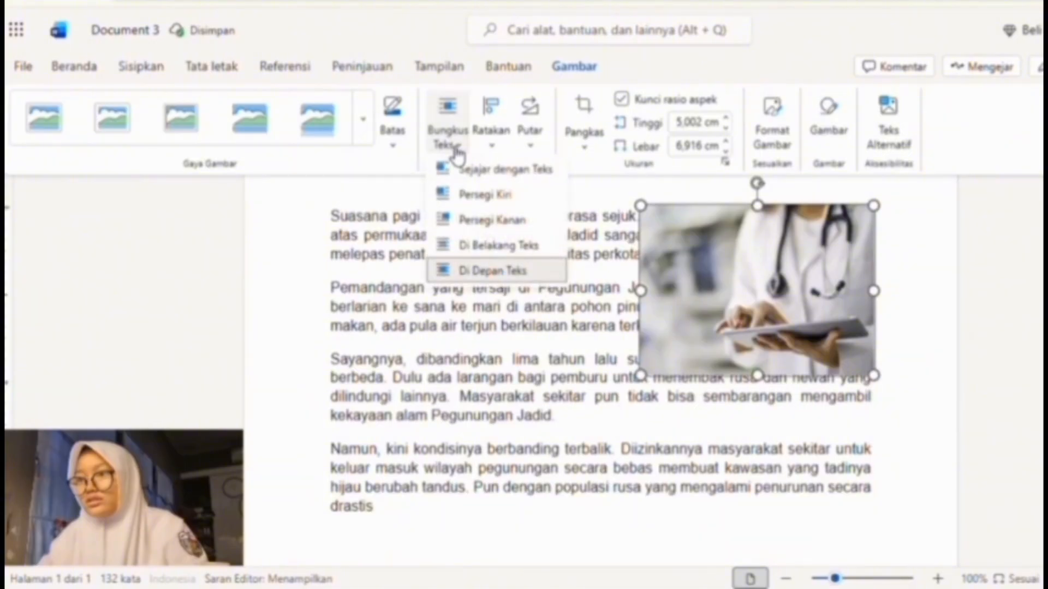
left_click(457, 116)
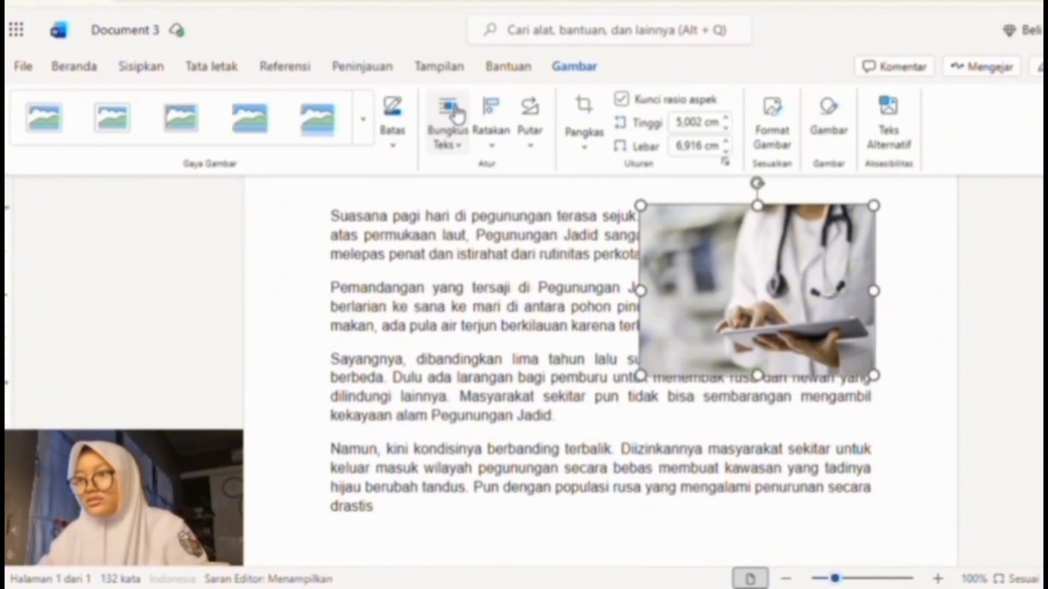
left_click(458, 116)
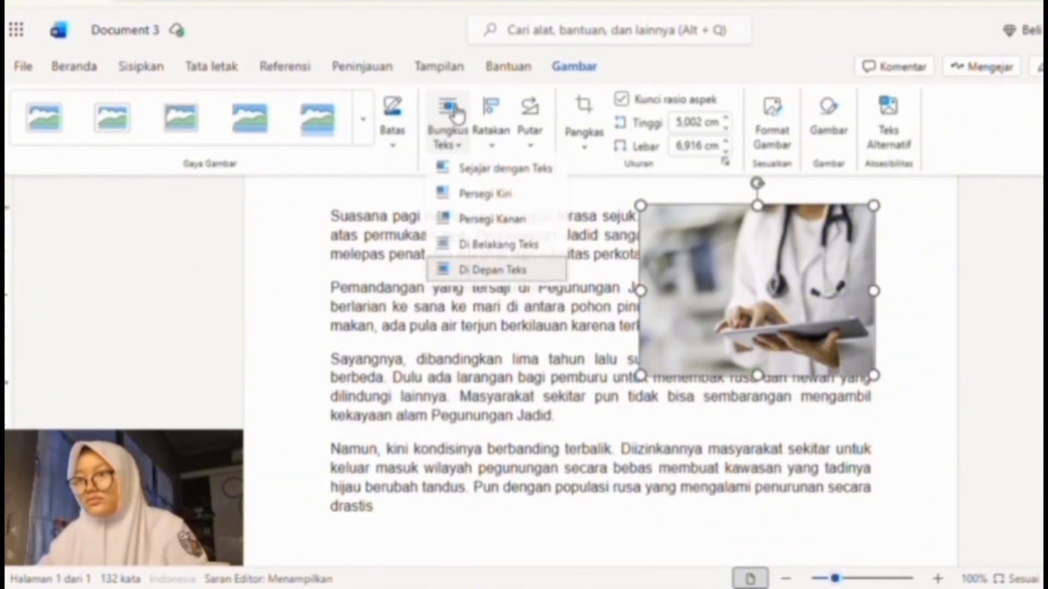
left_click(486, 195)
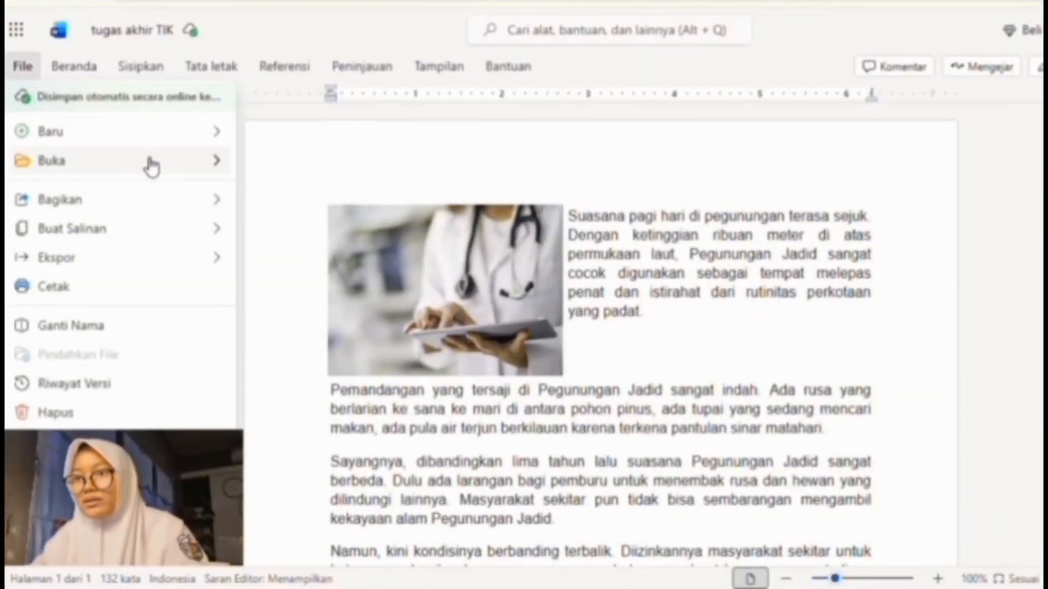
- Open SURAPATI FIX.docx from the list of recently opened documents
mouse_move(148, 164)
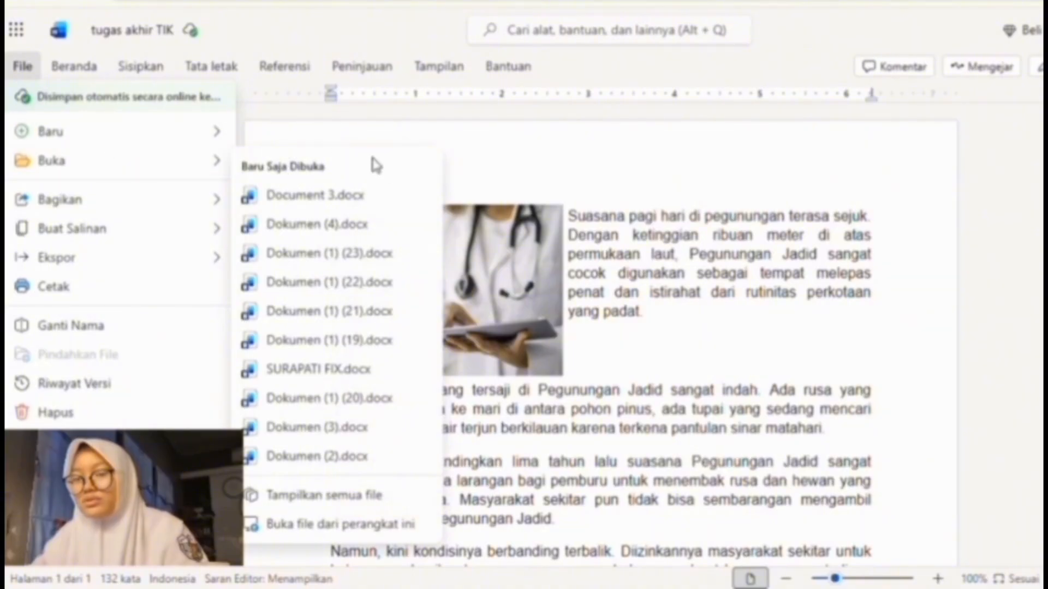
left_click(508, 141)
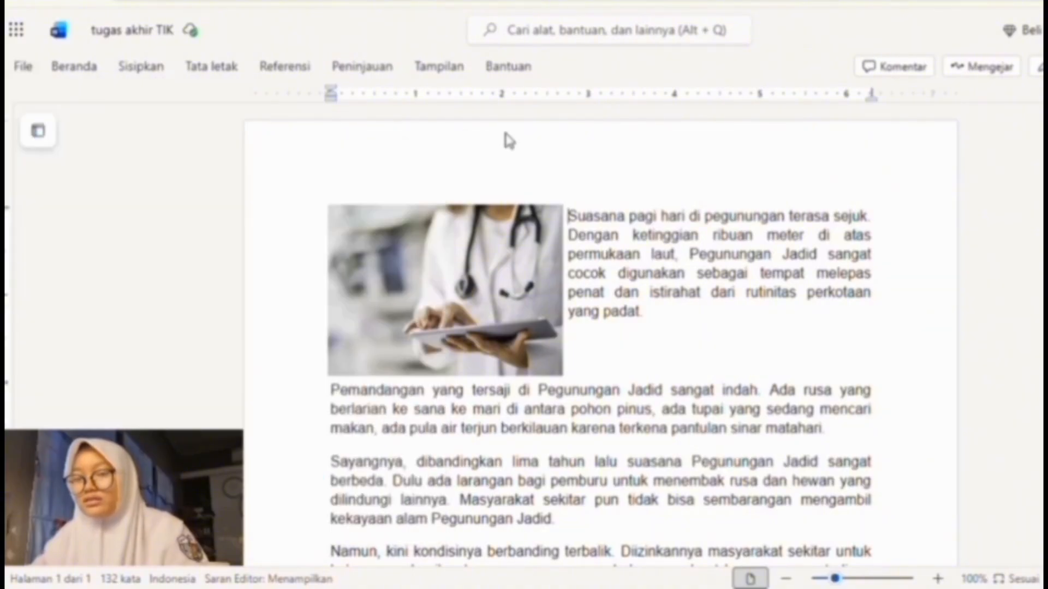
left_click(30, 70)
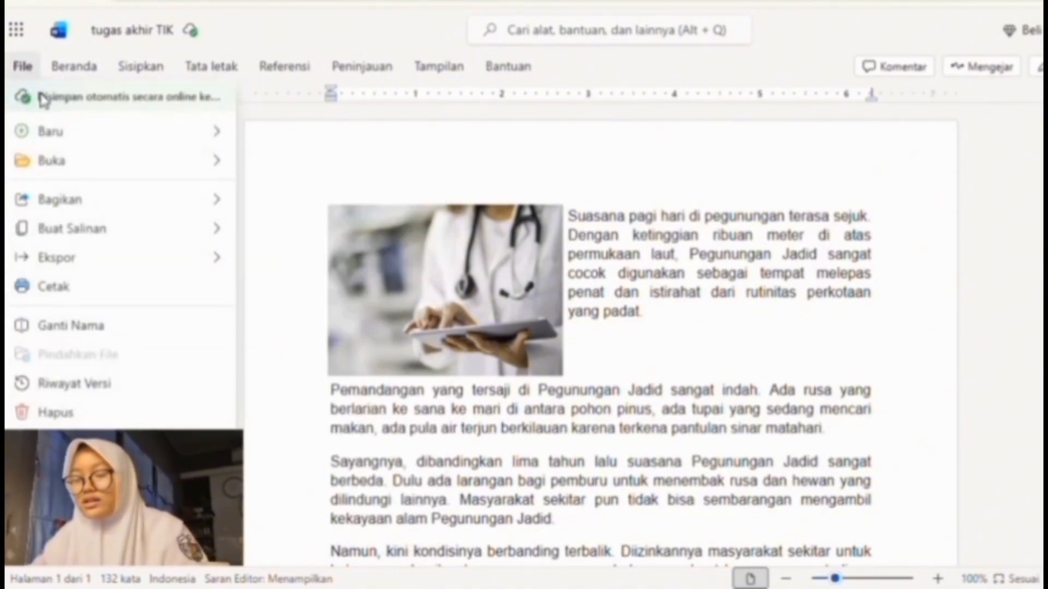
mouse_move(218, 161)
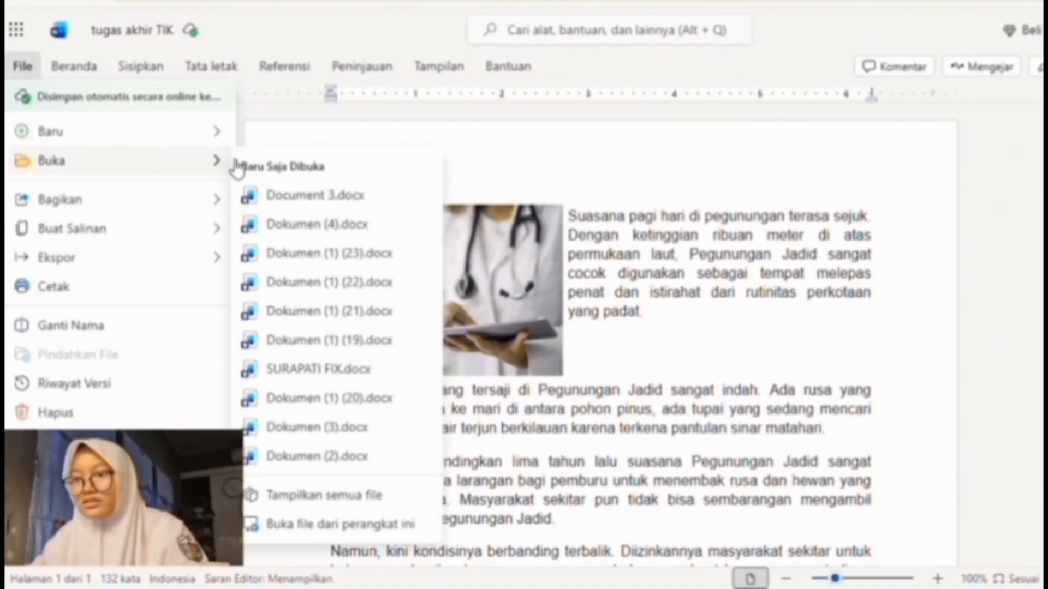
left_click(326, 376)
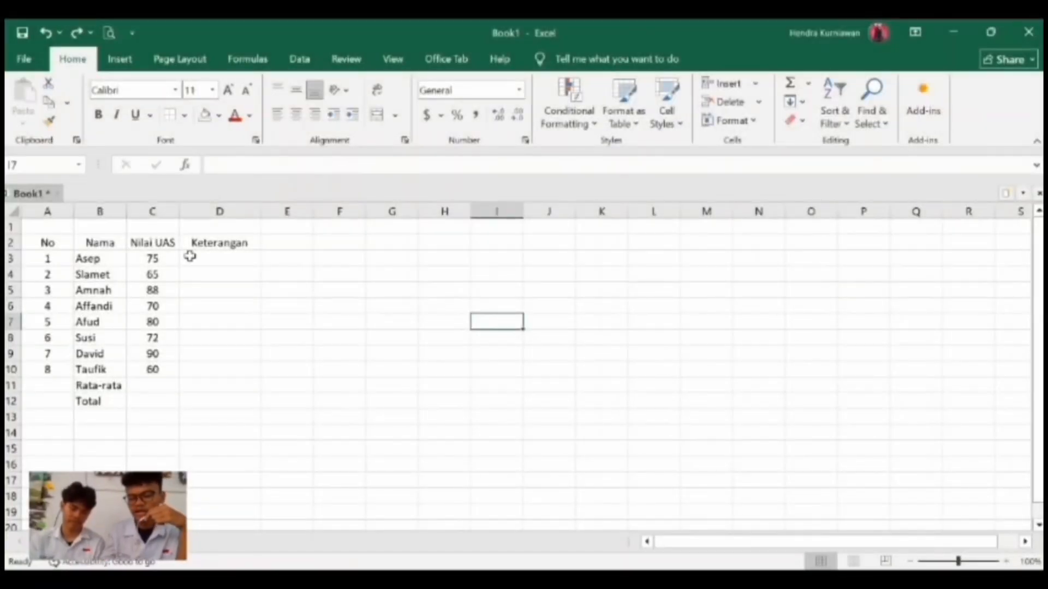
- In Excel, format the range A2:D12 as a table with a header row and the blue banded style
left_click(67, 243)
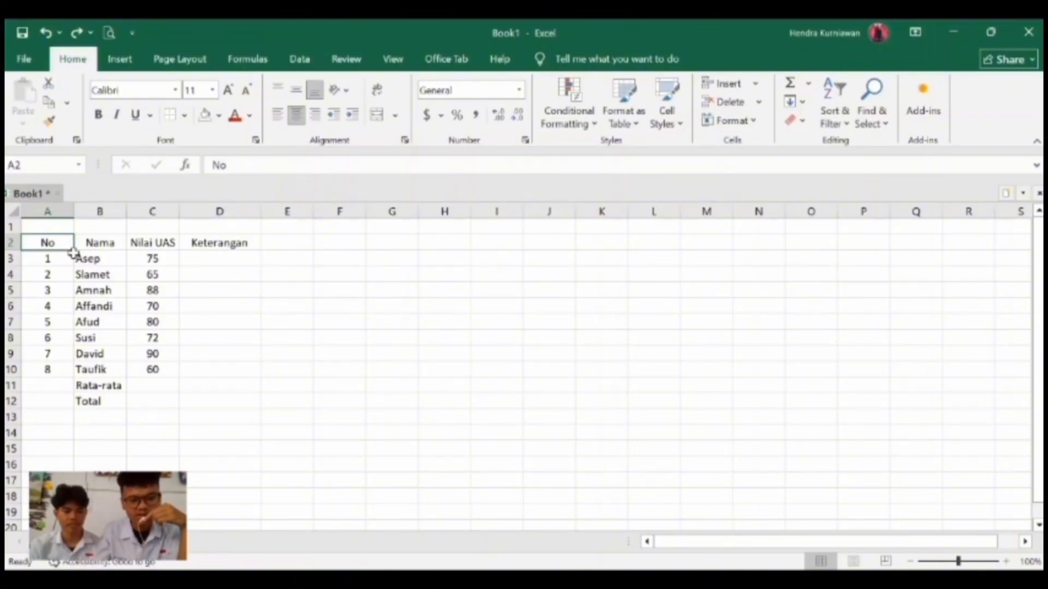
mouse_move(73, 250)
left_mouse_down()
mouse_move(213, 337)
mouse_move(256, 400)
left_mouse_up()
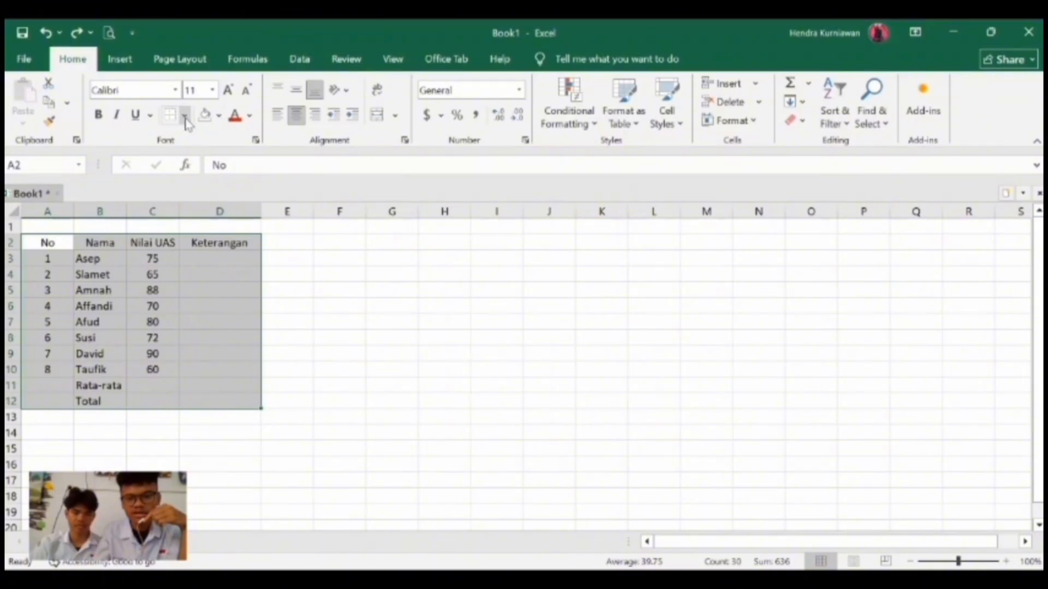
left_click(629, 112)
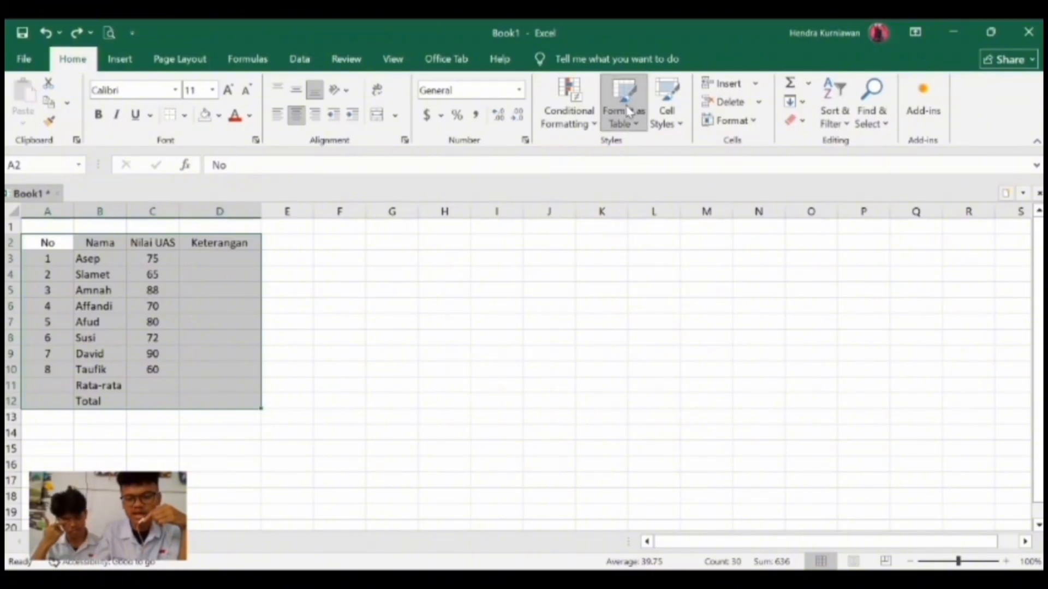
left_click(681, 226)
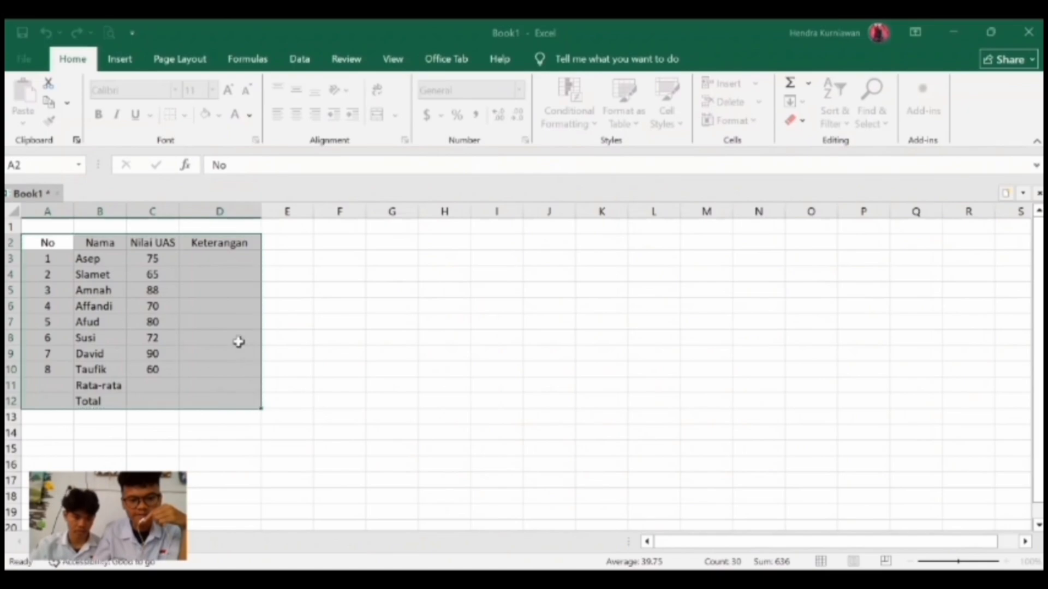
key("Return")
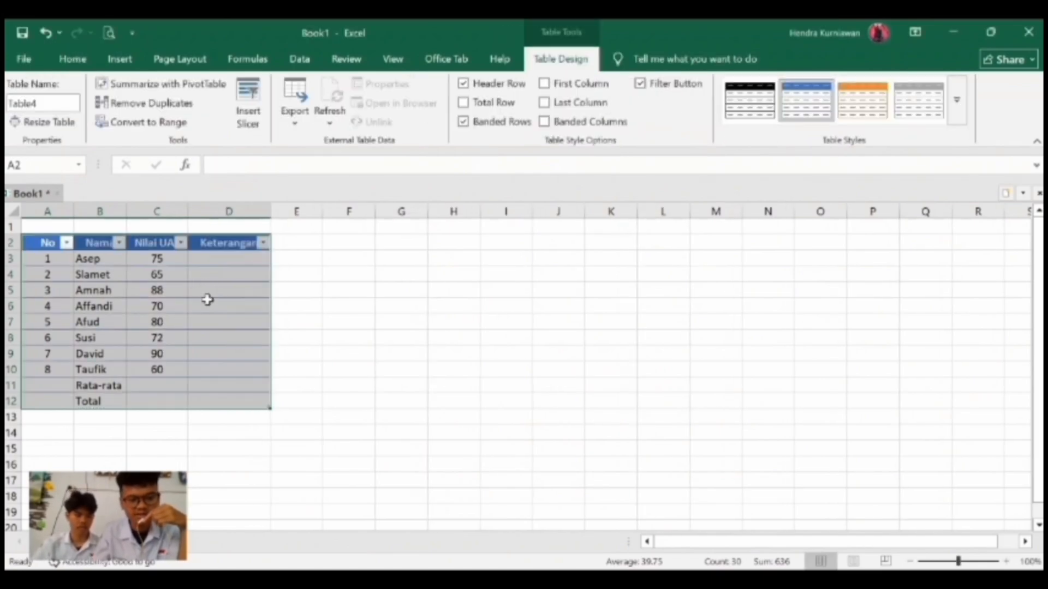
- Calculate the average of the Nilai UAS scores in the Rata-rata row by entering =AVERAGE(C3:C10) in C11
left_click(162, 389)
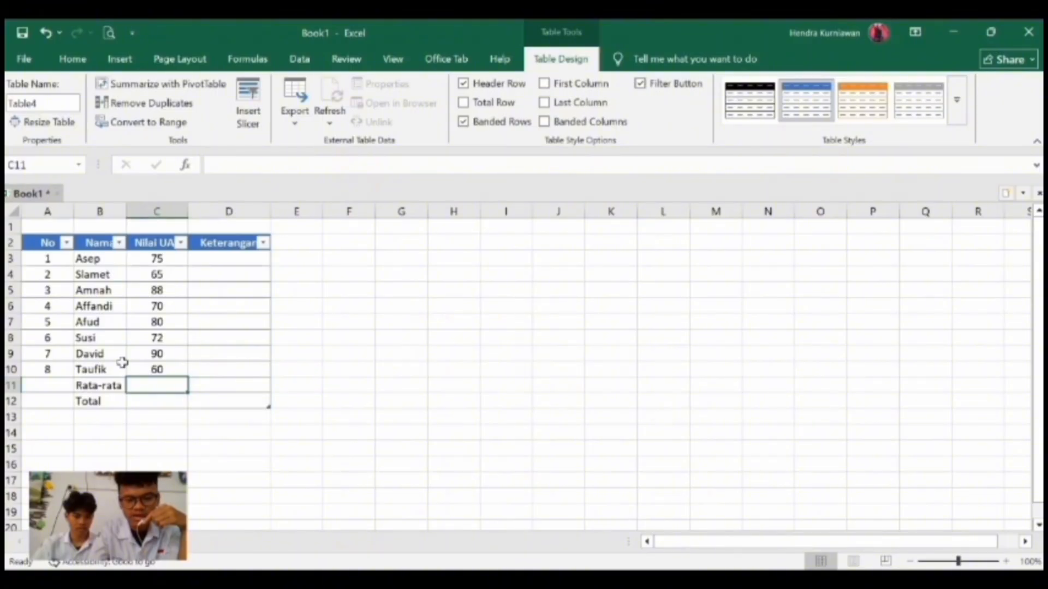
type("=")
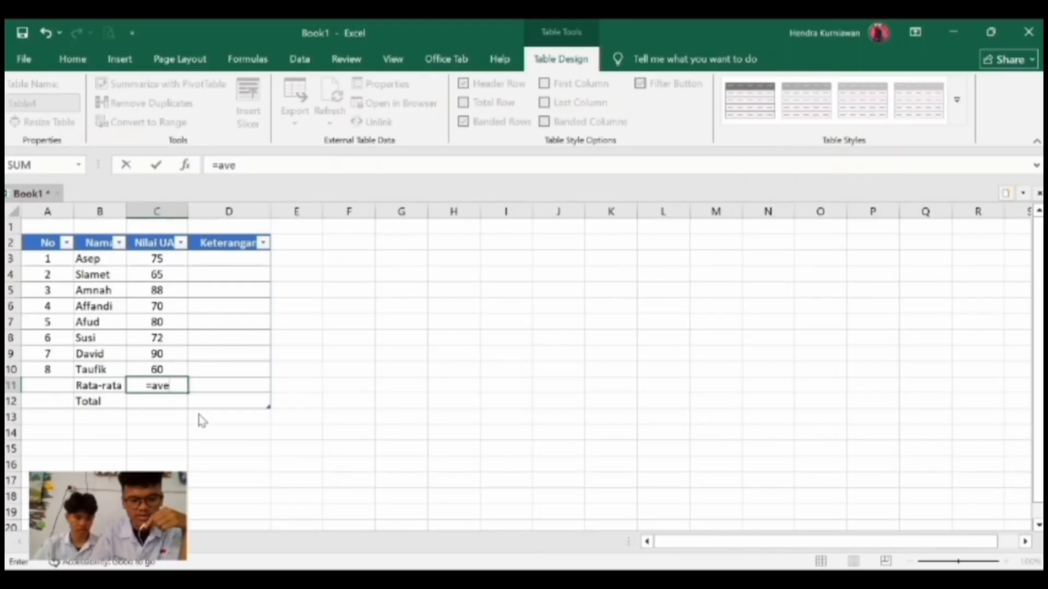
type("ave")
key("Tab")
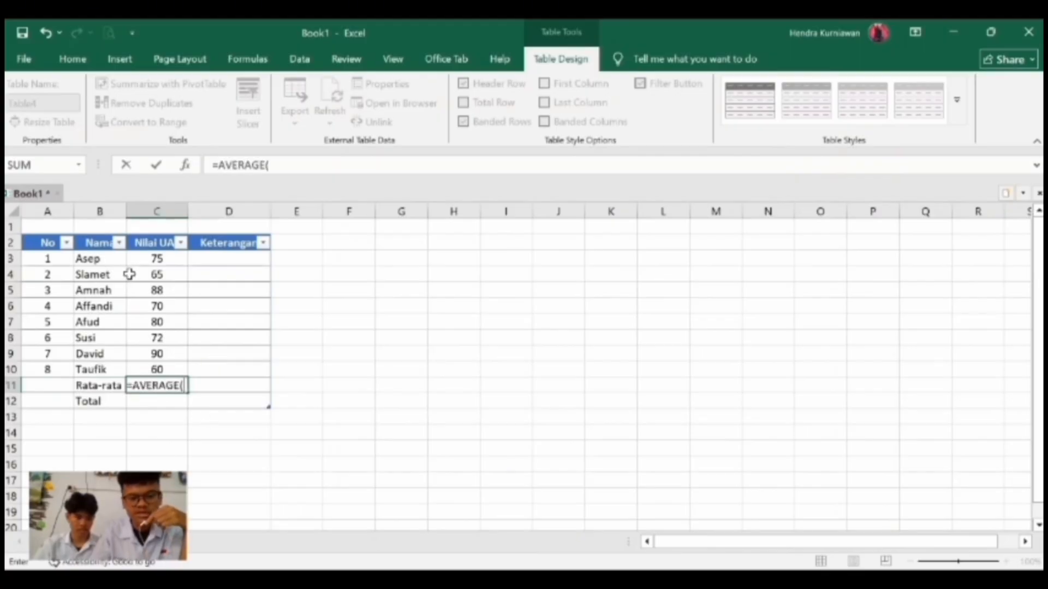
left_click_drag(161, 260, 161, 367)
left_click(158, 367)
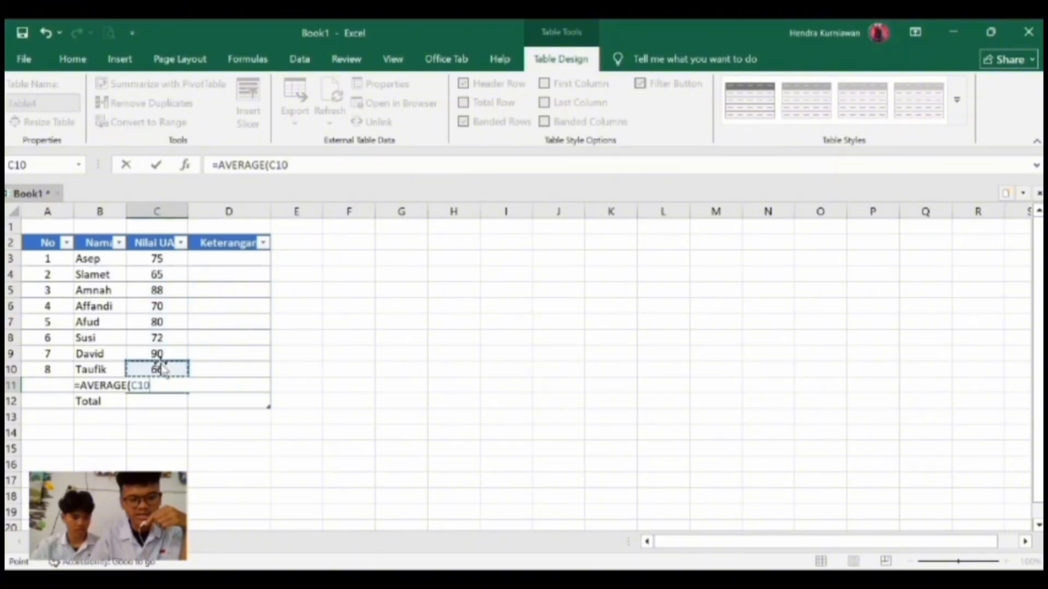
left_click(148, 260)
left_click_drag(147, 261, 147, 366)
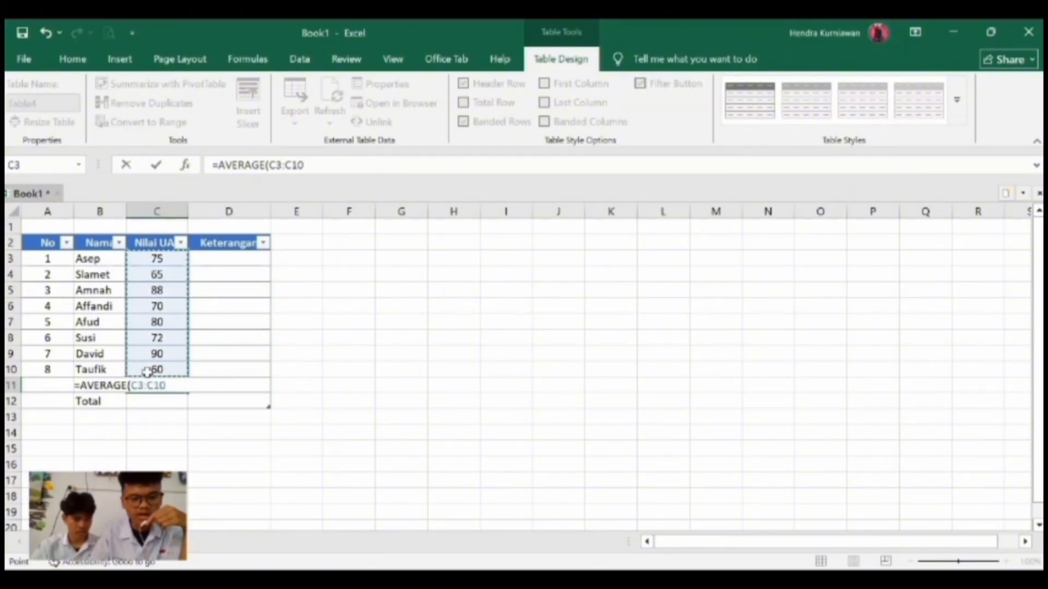
key("Return")
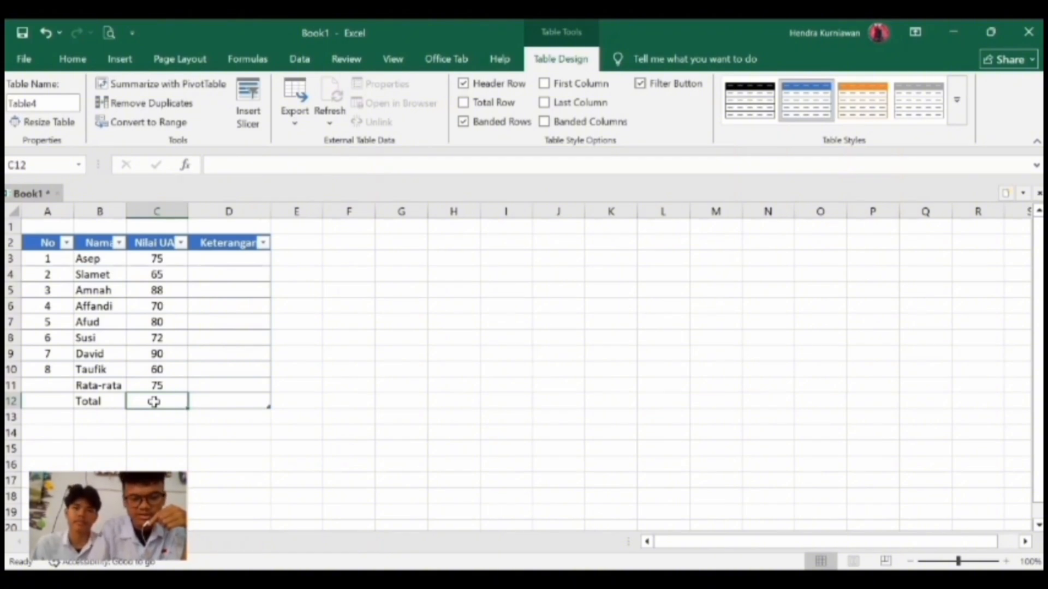
- Add up the Nilai UAS scores in the Total row by entering =SUM(C3:C10) in C12
type("=")
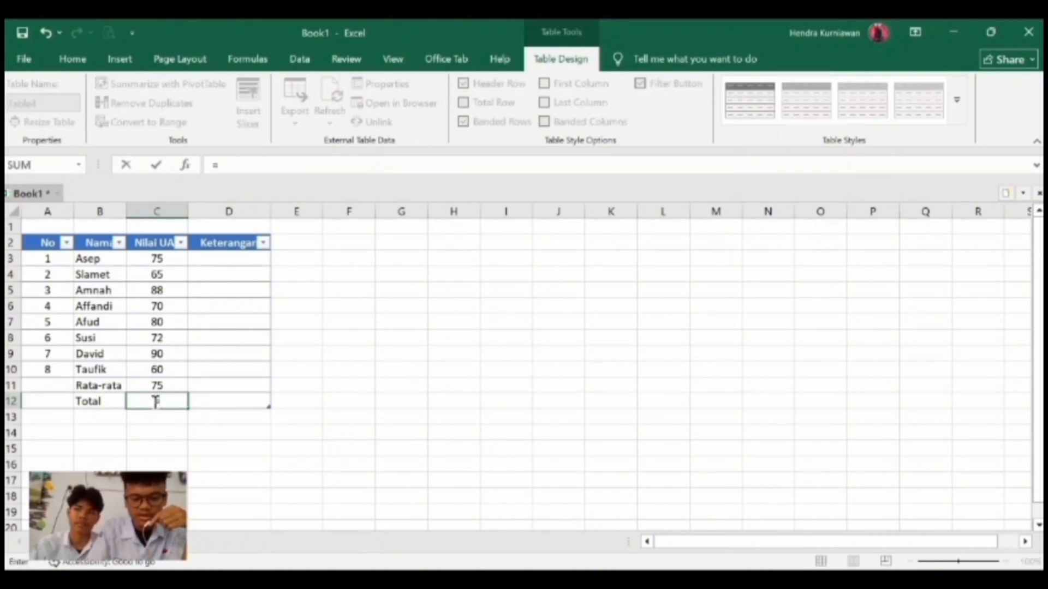
type("s")
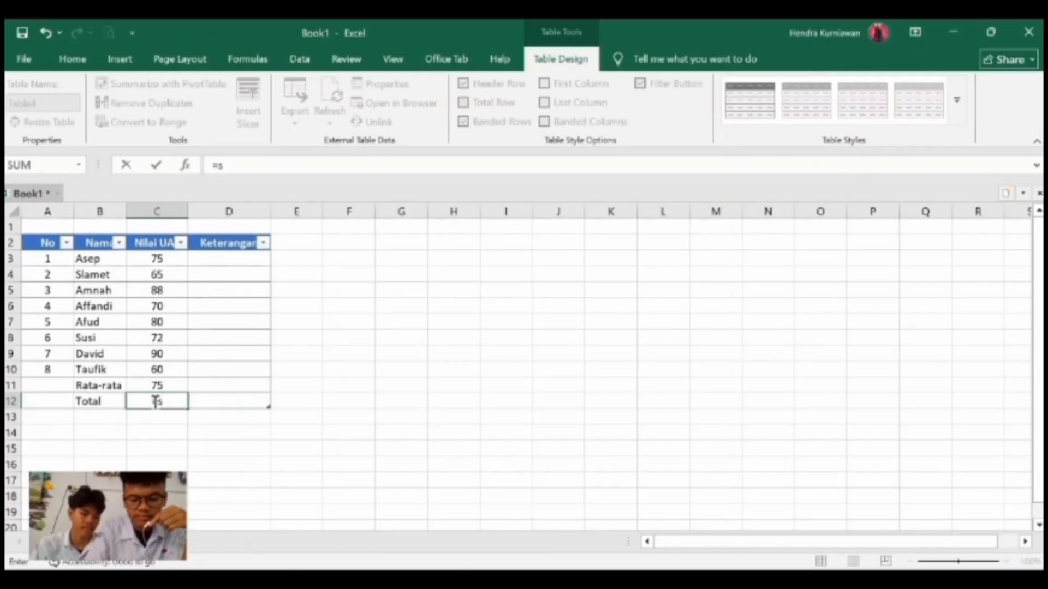
type("um")
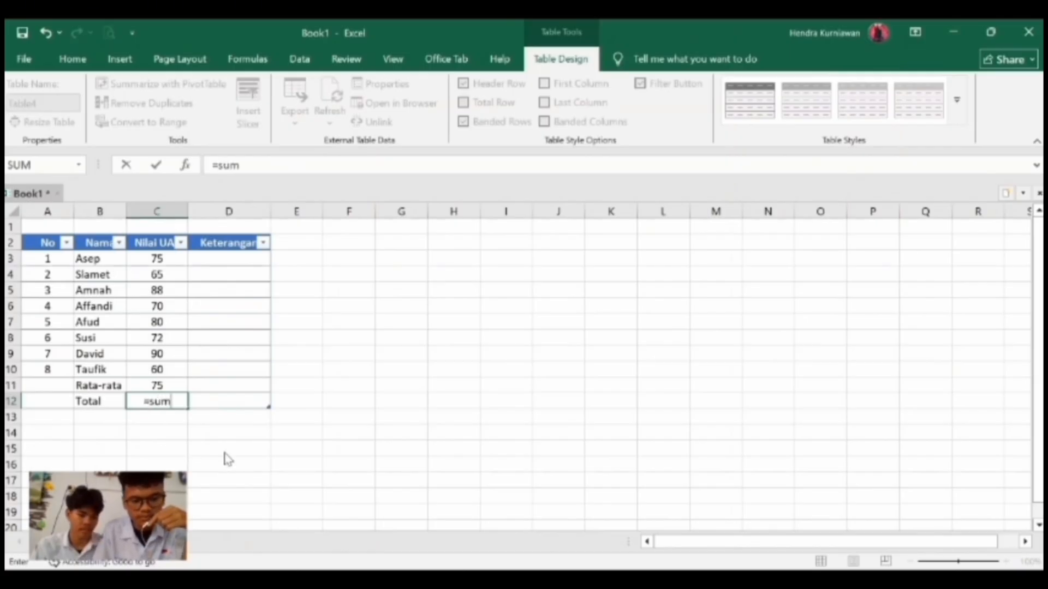
type("(")
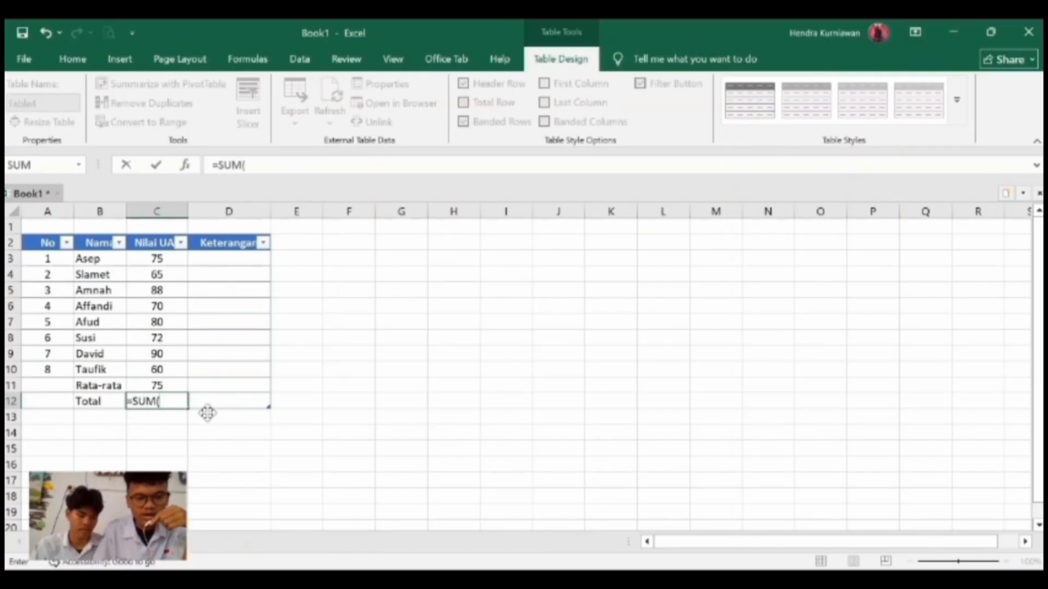
left_click_drag(165, 260, 169, 368)
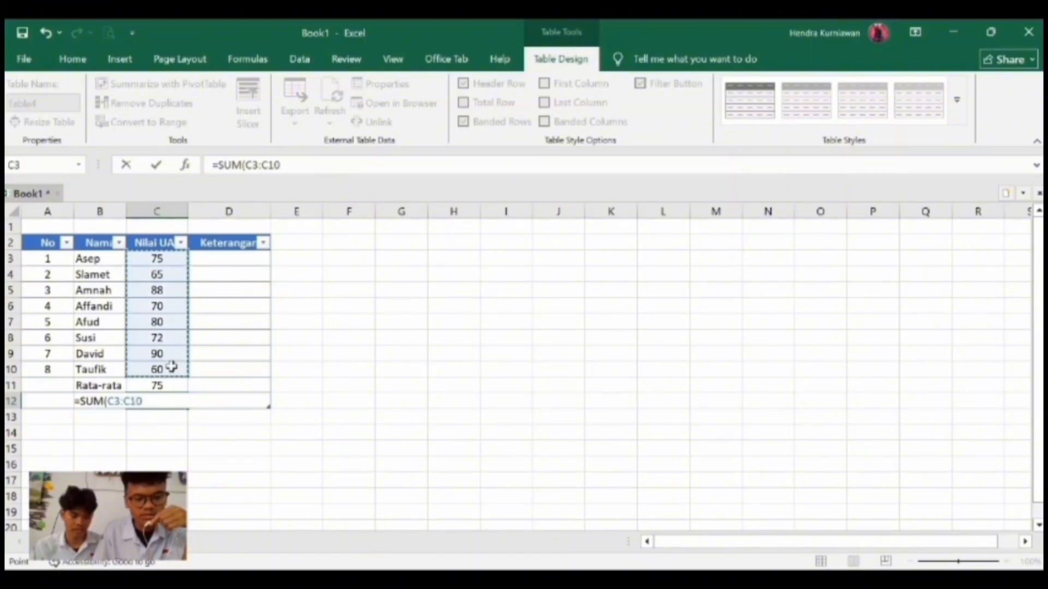
key("Return")
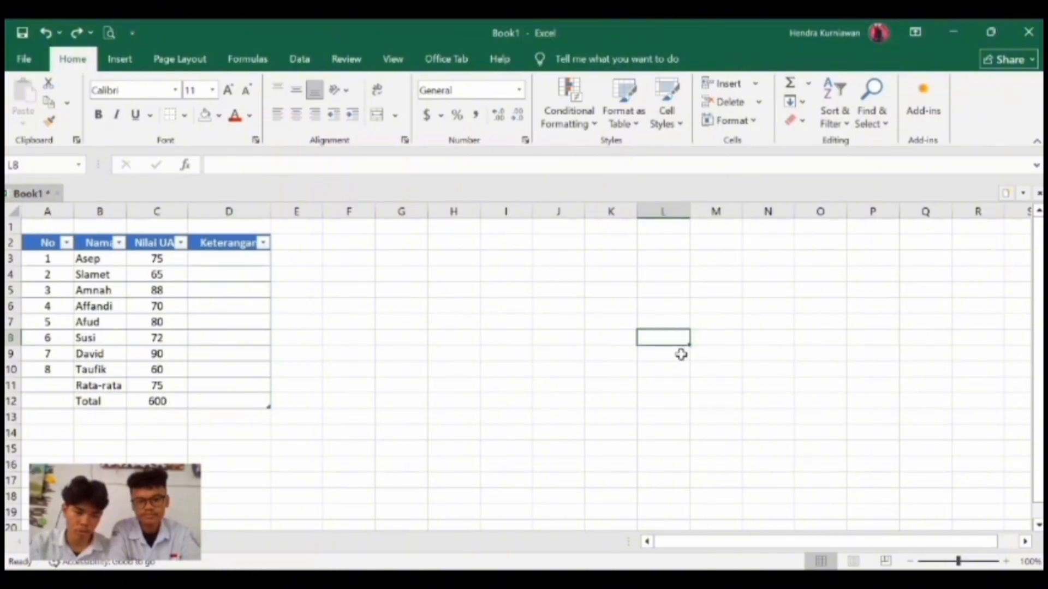
- Fill the Keterangan column from D3 with an IF formula returning "Lulus" when Nilai UAS is >75, otherwise "Tidak Lulus"
left_click(327, 260)
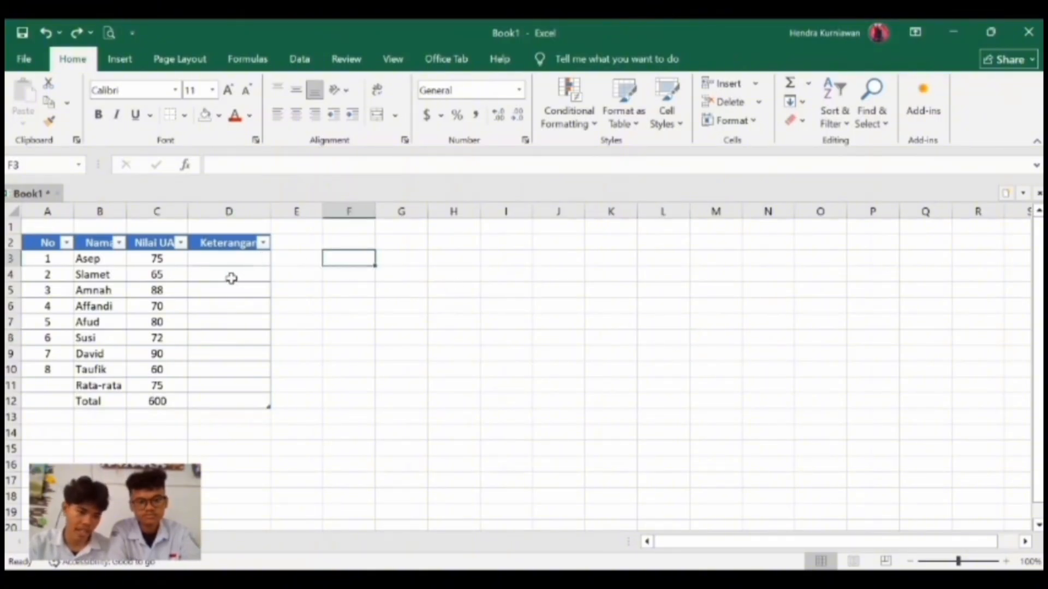
left_click_drag(162, 261, 157, 371)
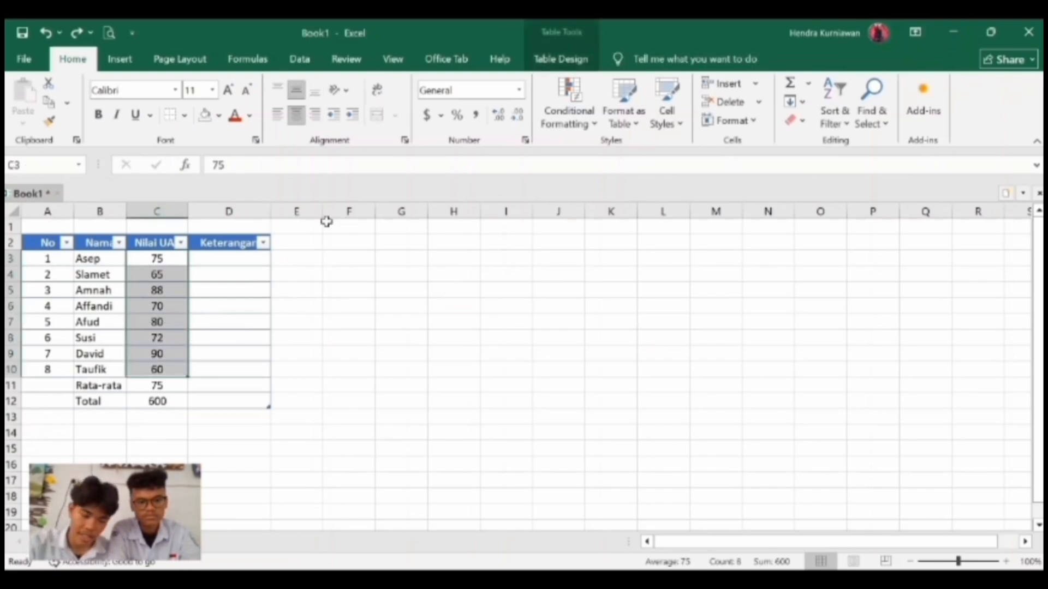
left_click(231, 261)
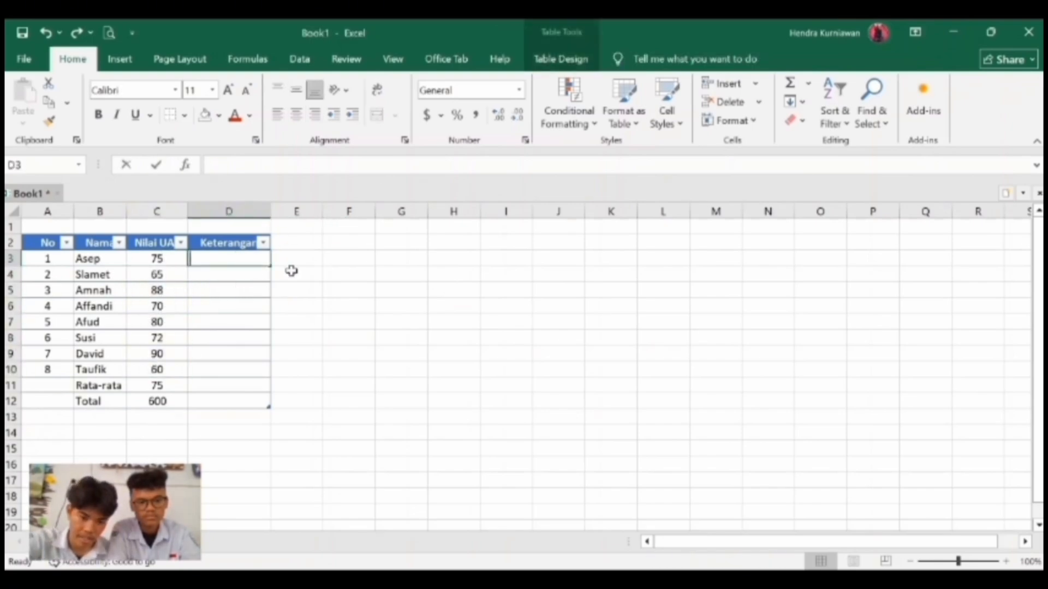
type("=I")
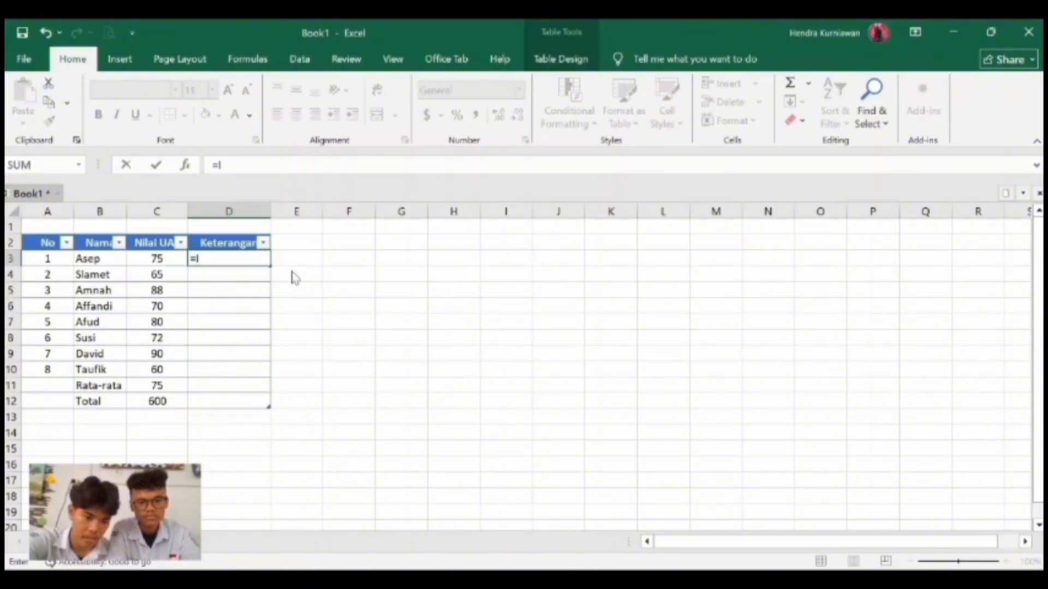
type("F(")
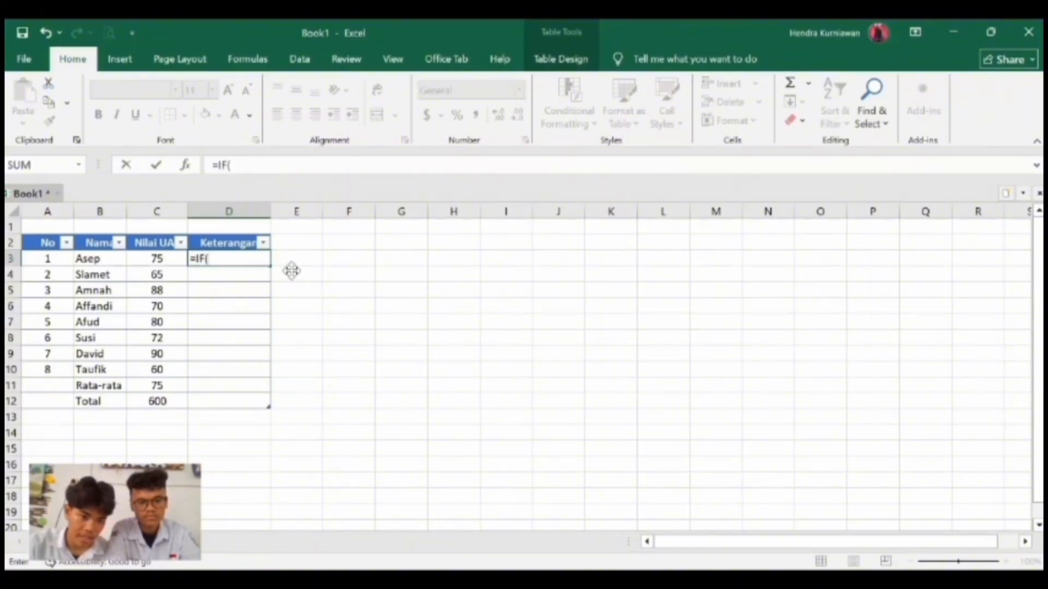
left_click(153, 258)
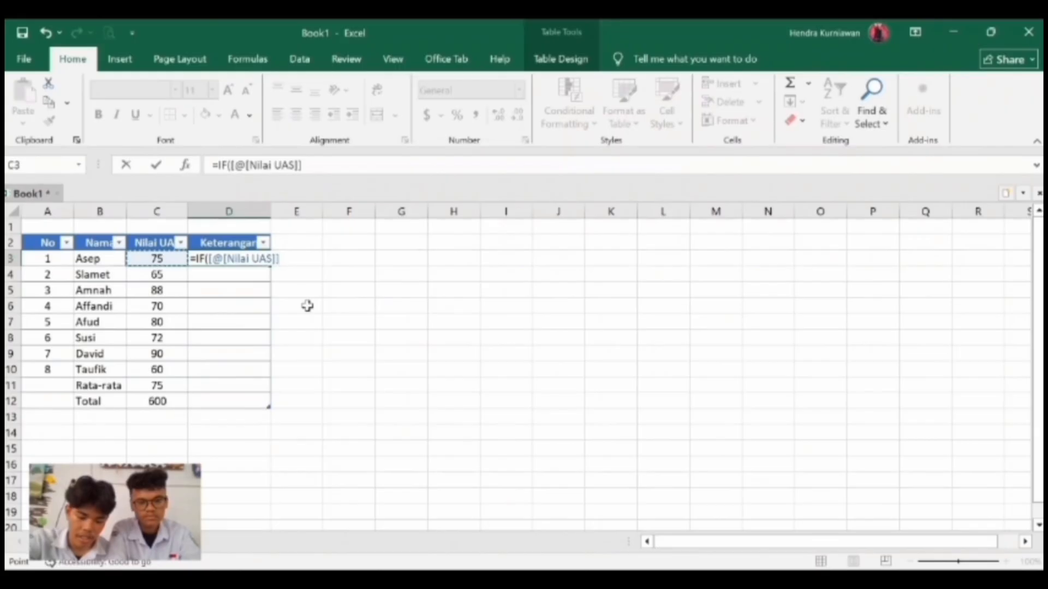
type(">")
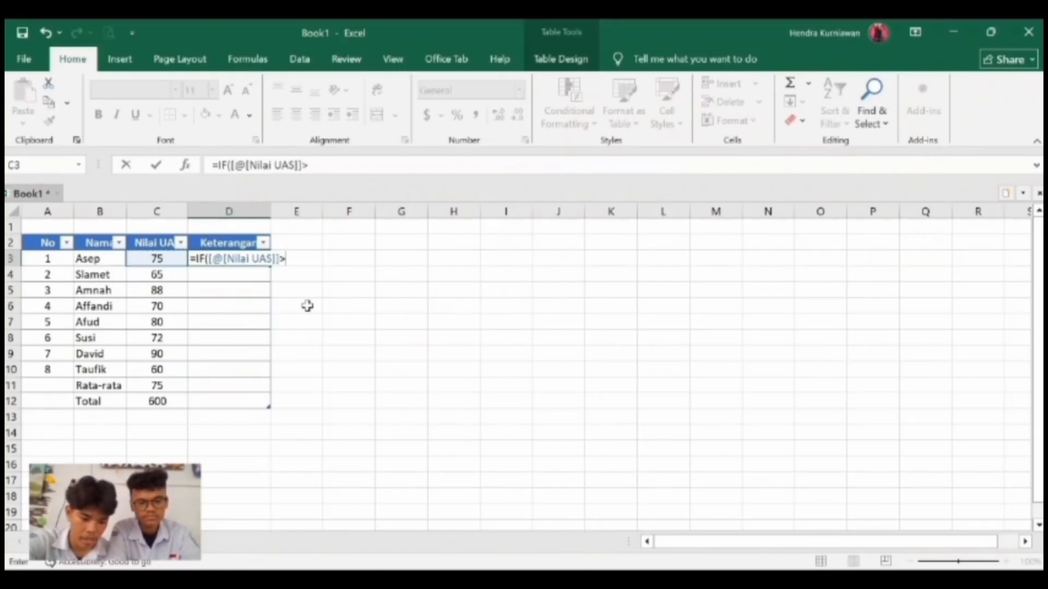
type("75")
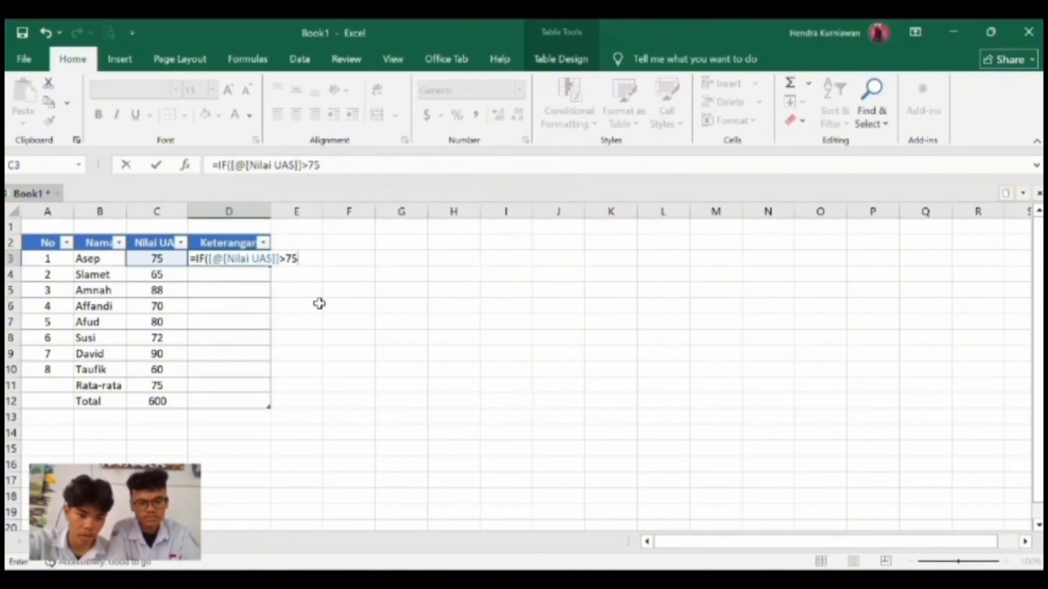
type(",\"")
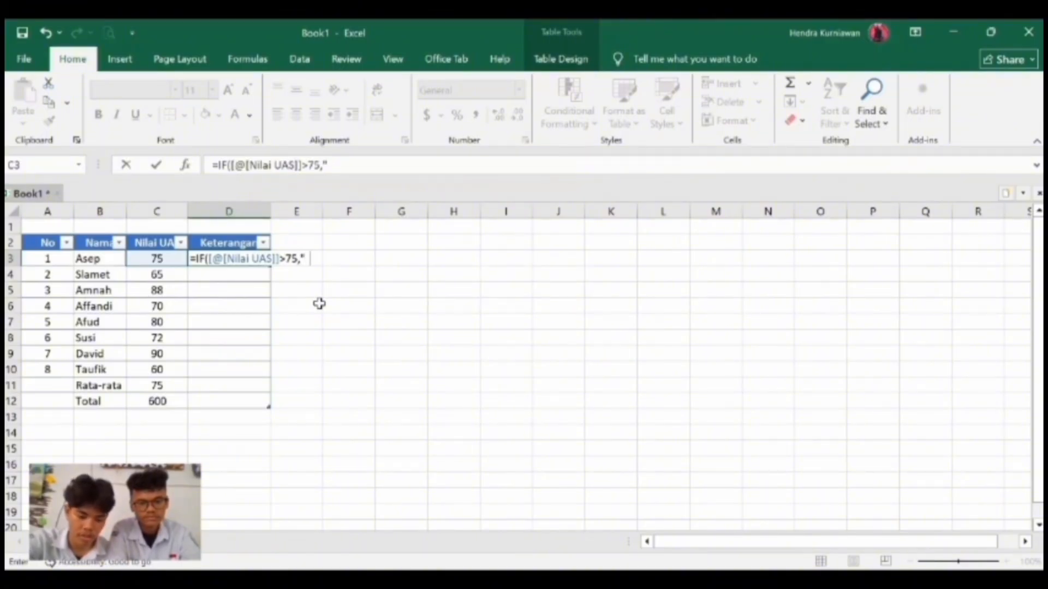
type("Lulus")
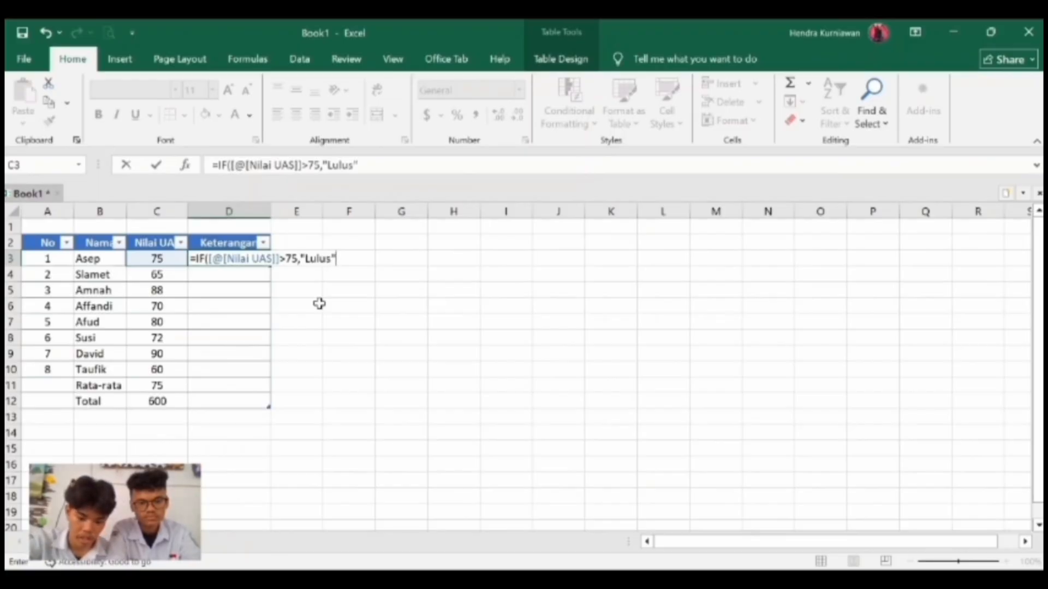
type("\",\"")
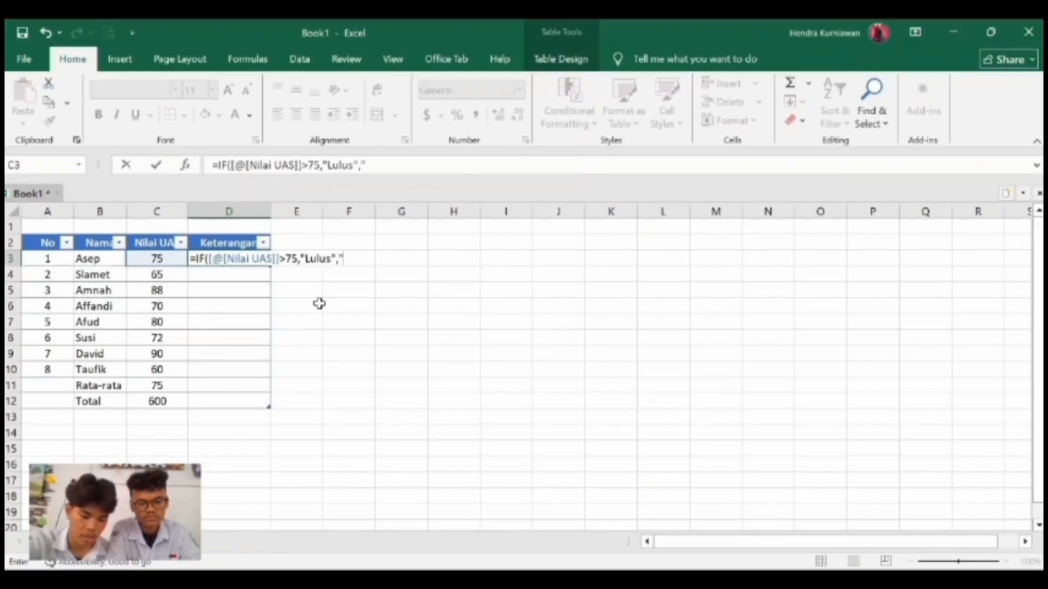
type("ti")
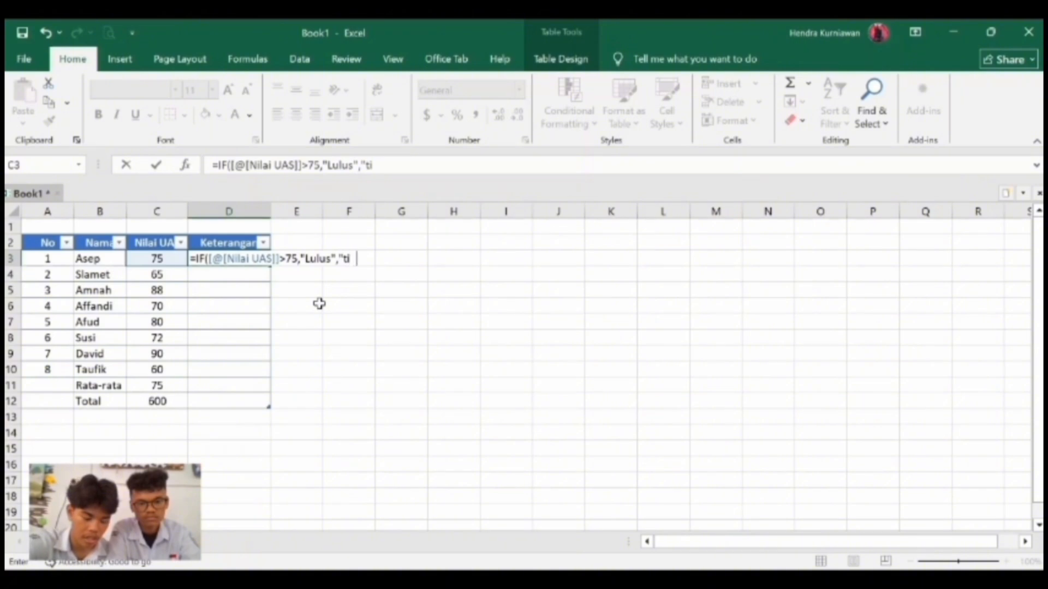
type("dak")
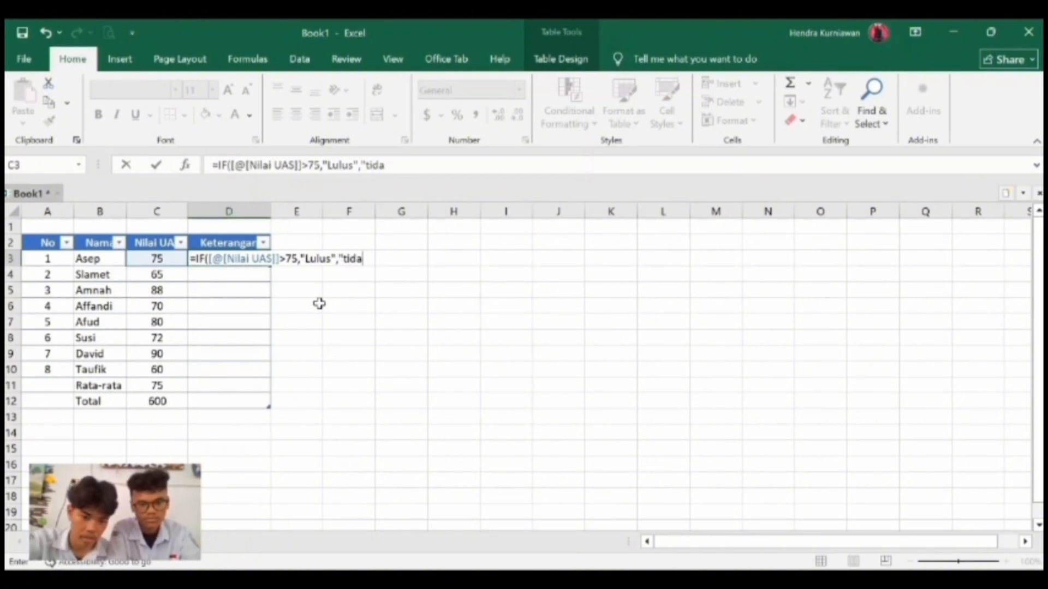
key("BackSpace")
key("BackSpace")
key("BackSpace")
key("BackSpace")
type("T")
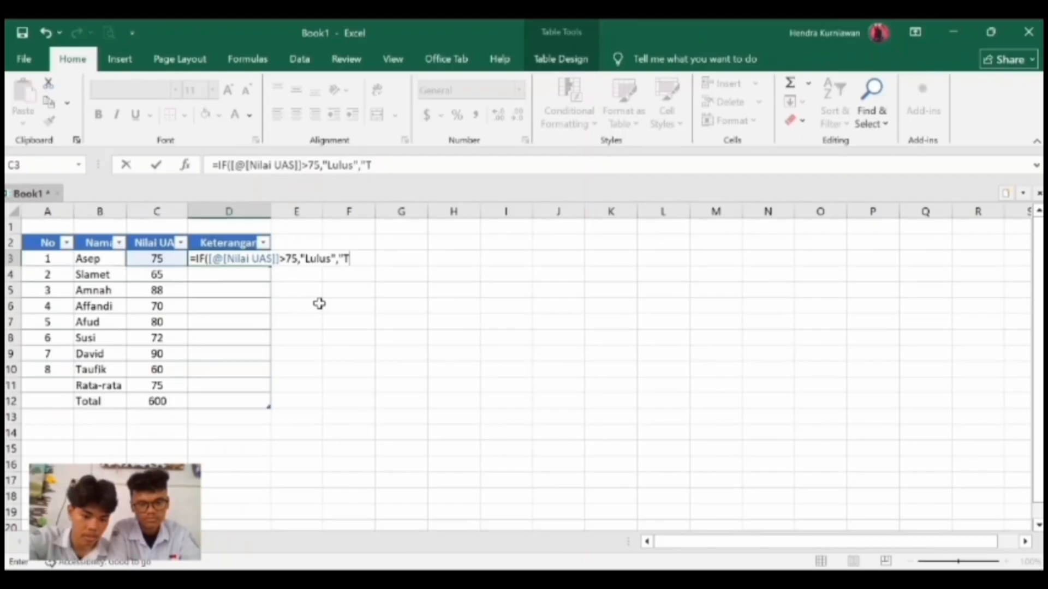
type("idak")
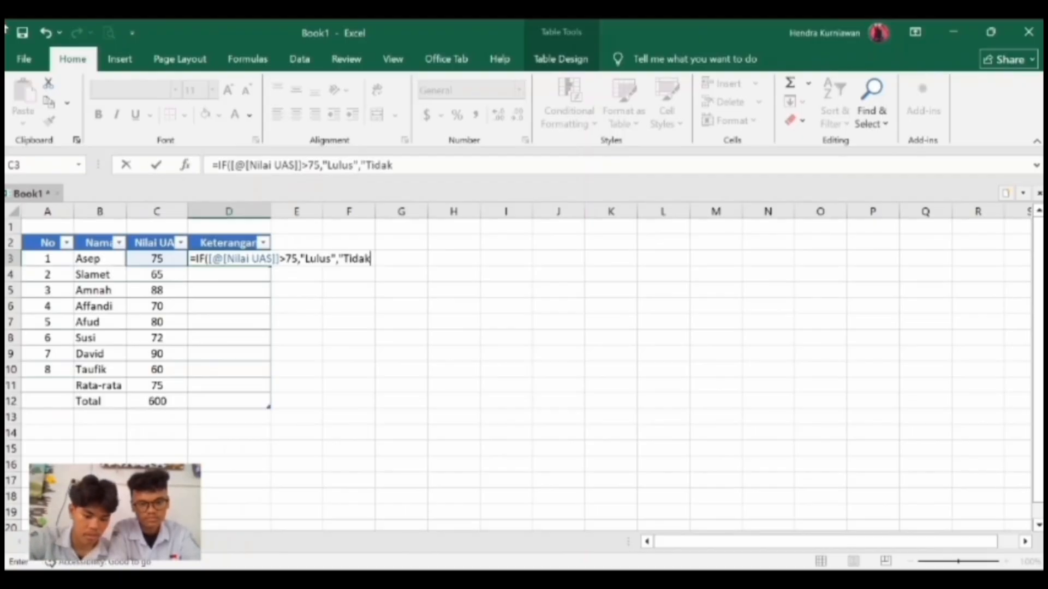
type(" Lulus")
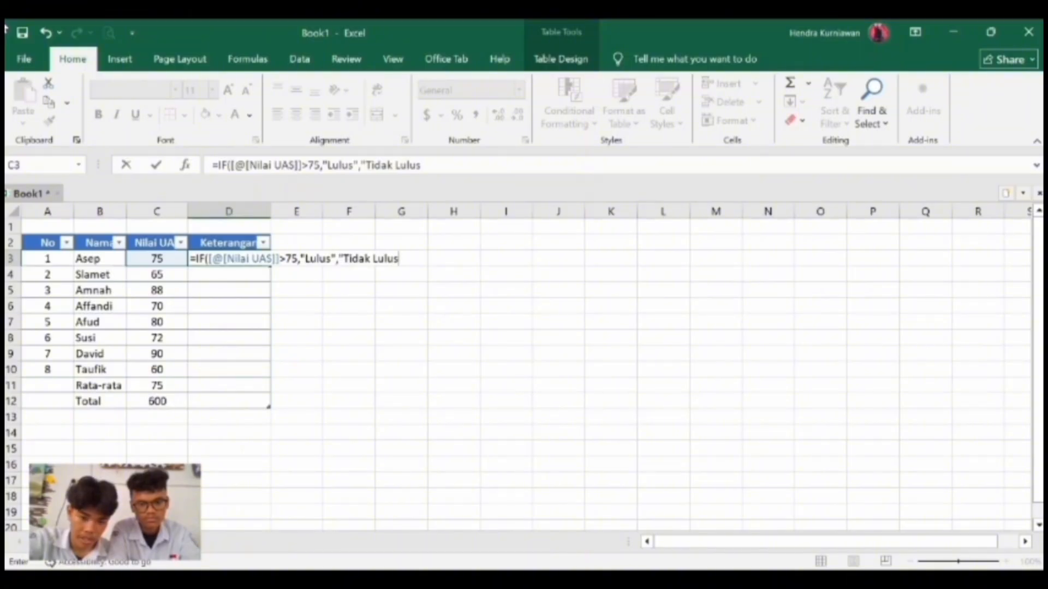
type("\"")
key("Return")
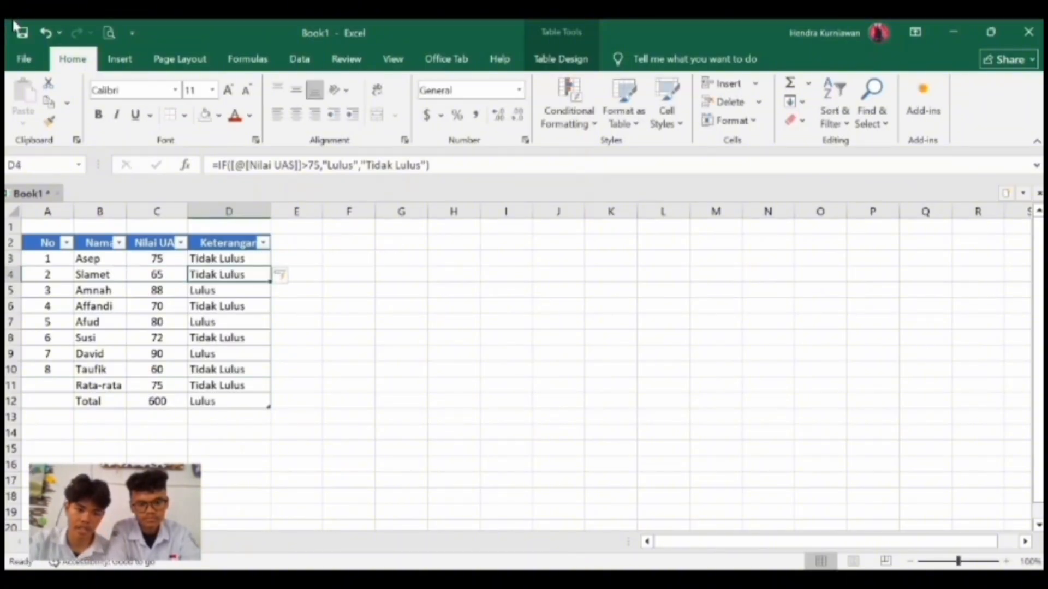
- Clear the Keterangan entries in the Rata-rata and Total rows, D11:D12
left_click_drag(250, 383, 252, 401)
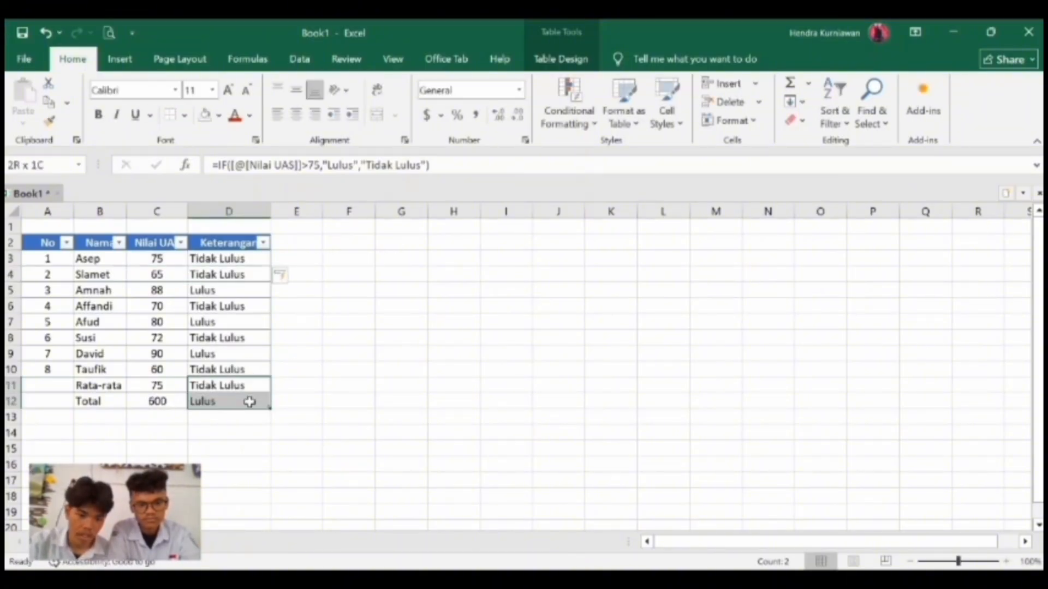
key("Delete")
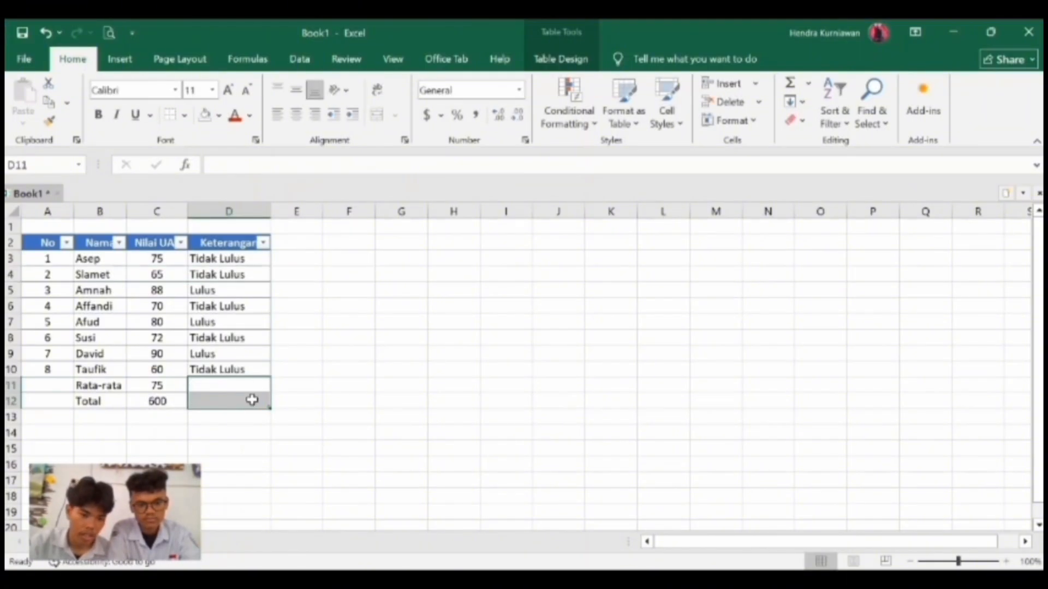
left_click(332, 295)
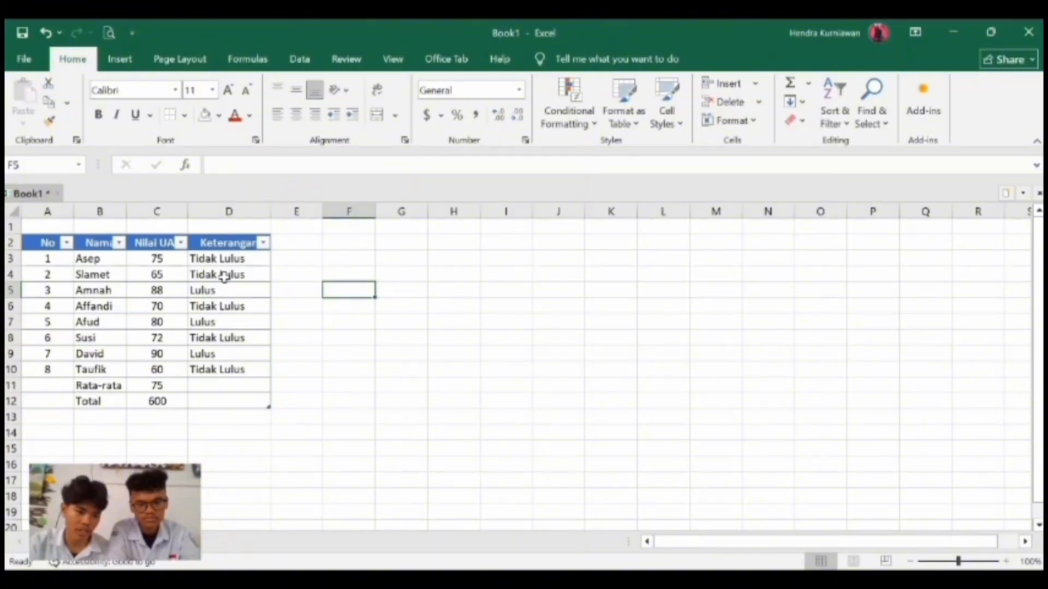
- Insert a default chart based on the names and Nilai UAS scores in B3:C10
left_click(111, 260)
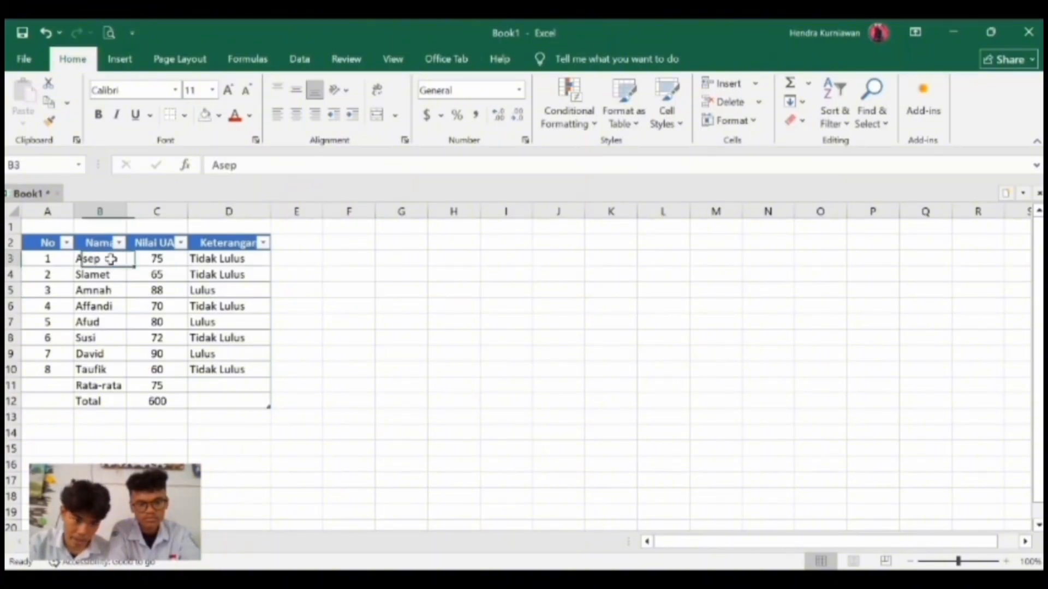
left_click_drag(111, 260, 156, 368)
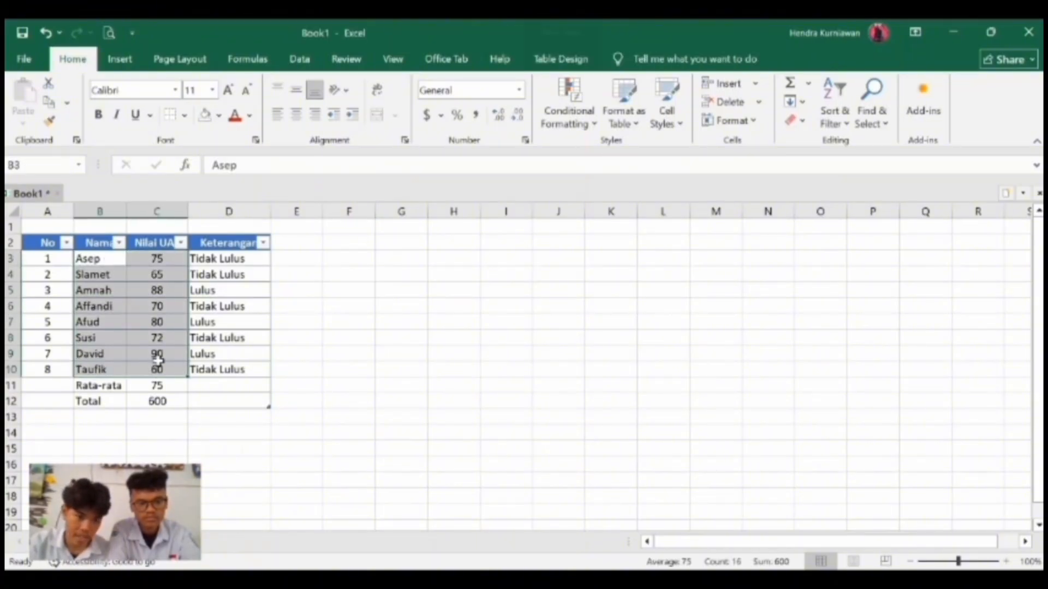
left_click(120, 59)
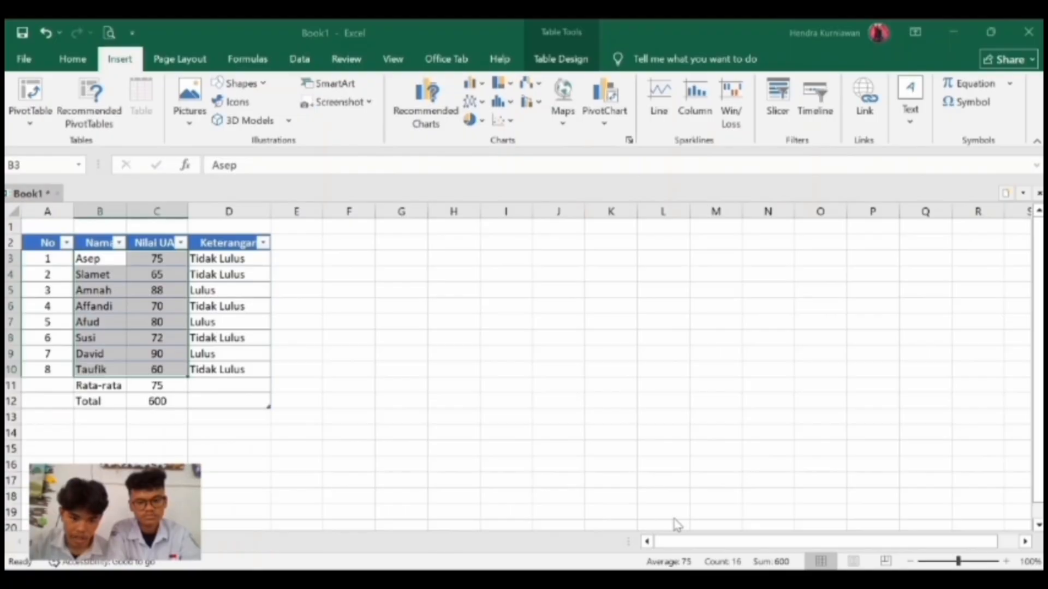
key("alt+F1")
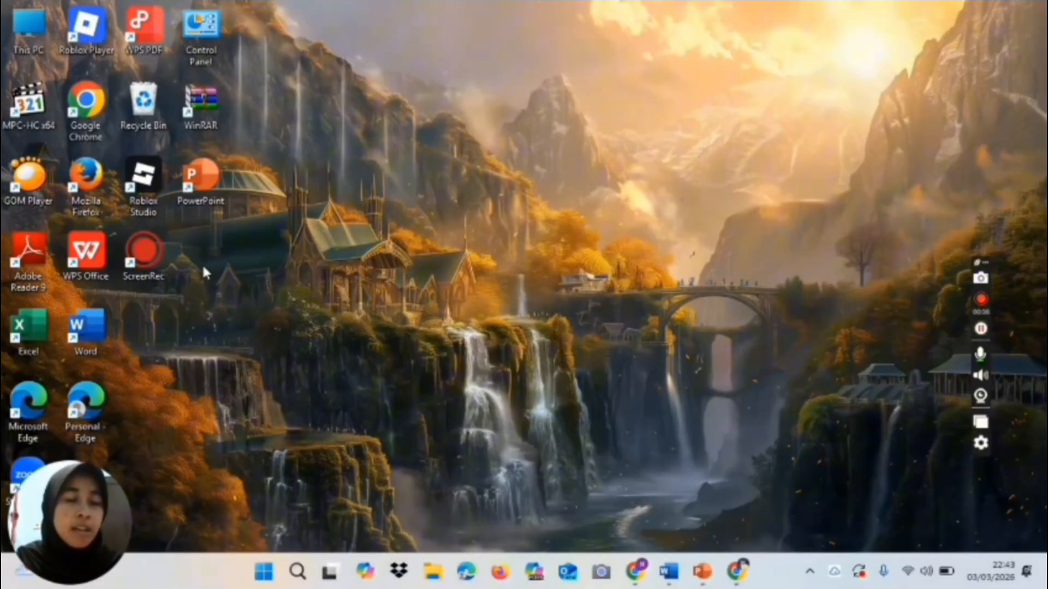
- Open PowerPoint from the desktop and create a new blank presentation (Presentasi Kosong)
double_click(202, 175)
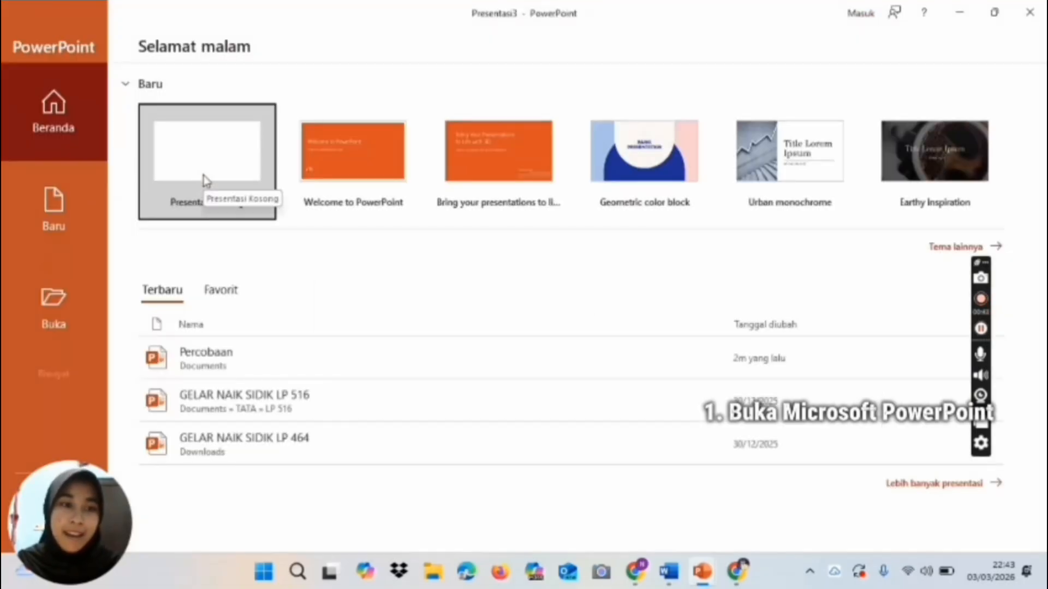
left_click(77, 218)
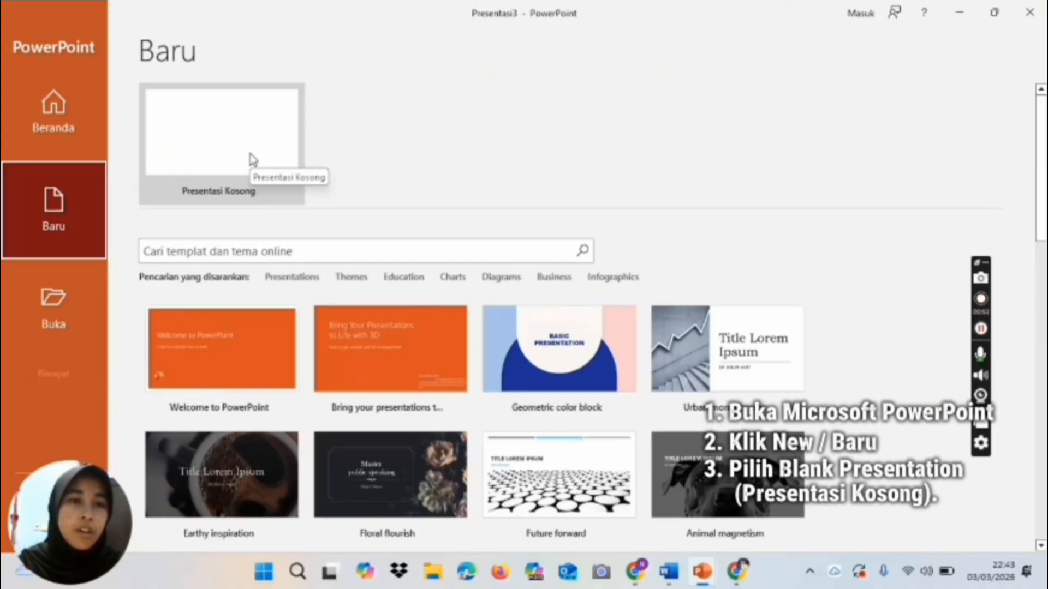
left_click(252, 160)
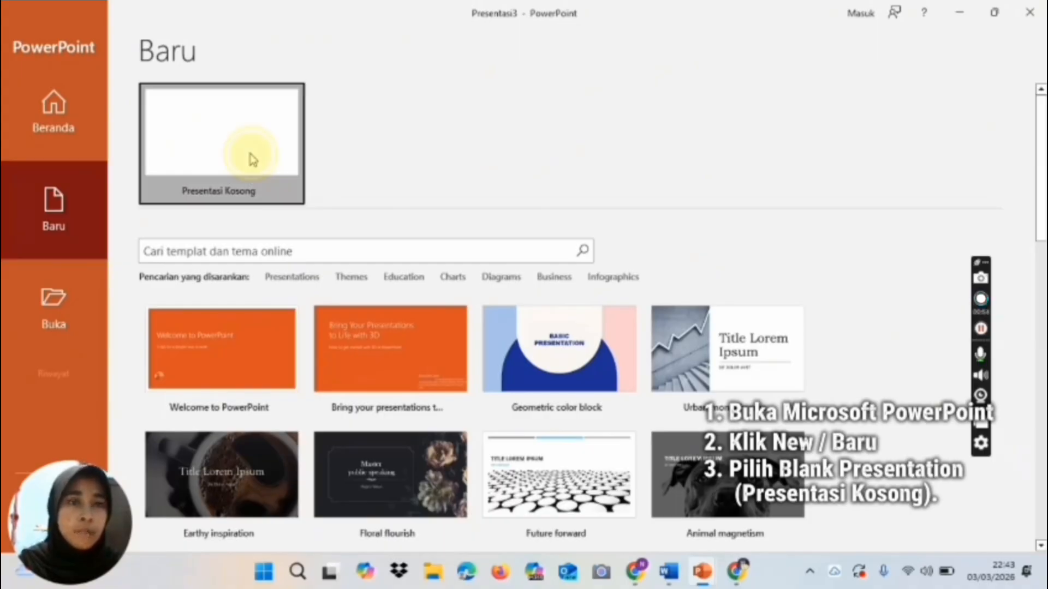